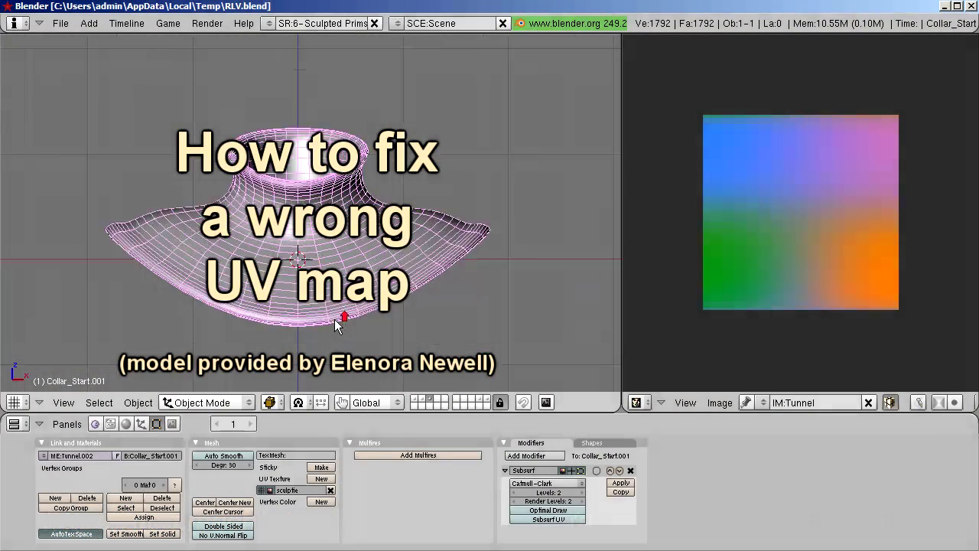
Put Collar_Start.001 into Edit Mode so its UV grid shows over the Tunnel image.
scroll(335, 320, "up", 3)
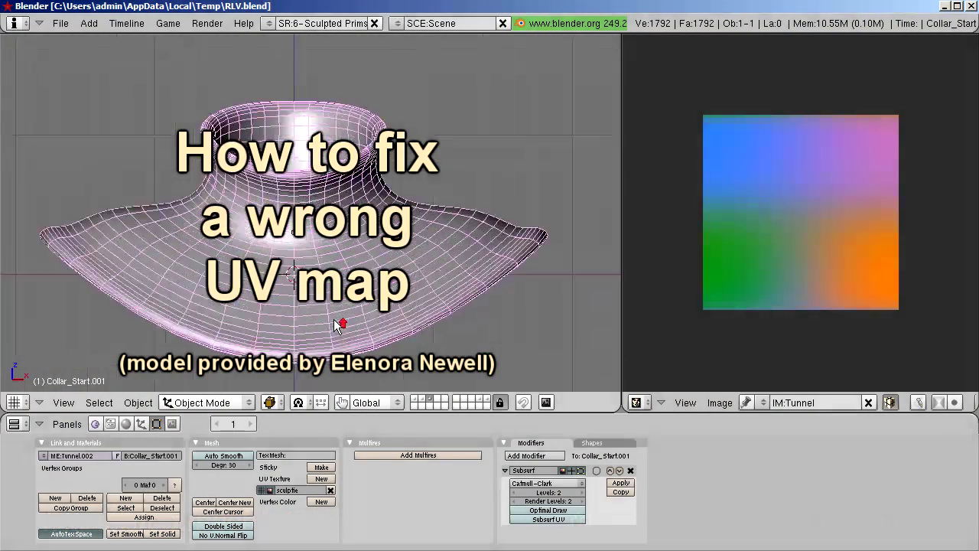
middle_click_drag(237, 262, 541, 285)
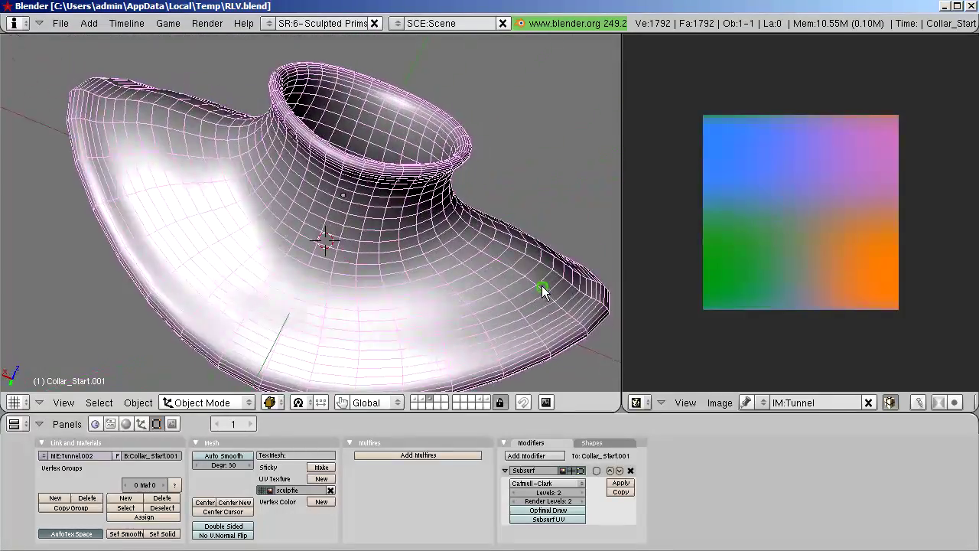
scroll(542, 286, "down", 2)
left_click(230, 403)
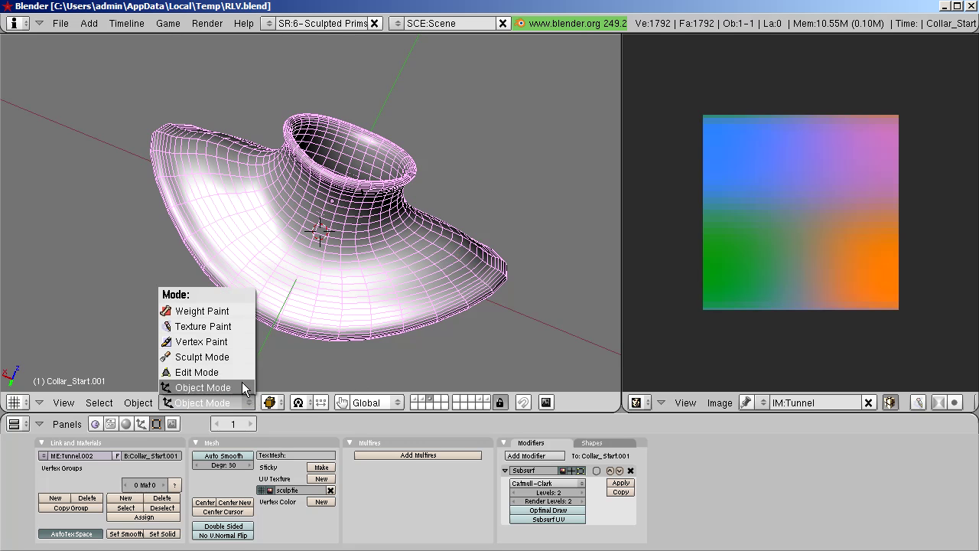
left_click(232, 368)
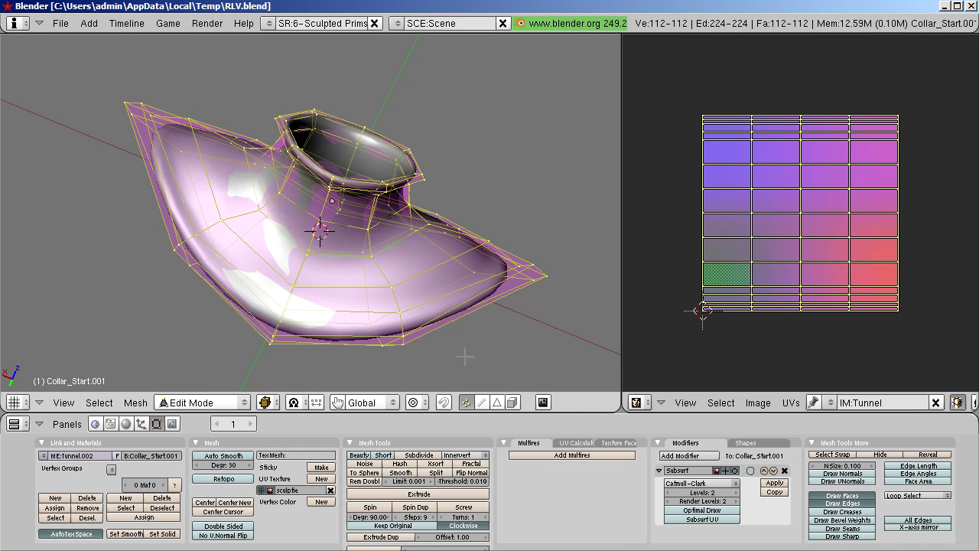
Turn on Sync UV and Mesh Selection in the UV/Image editor header.
middle_click_drag(766, 408, 624, 406)
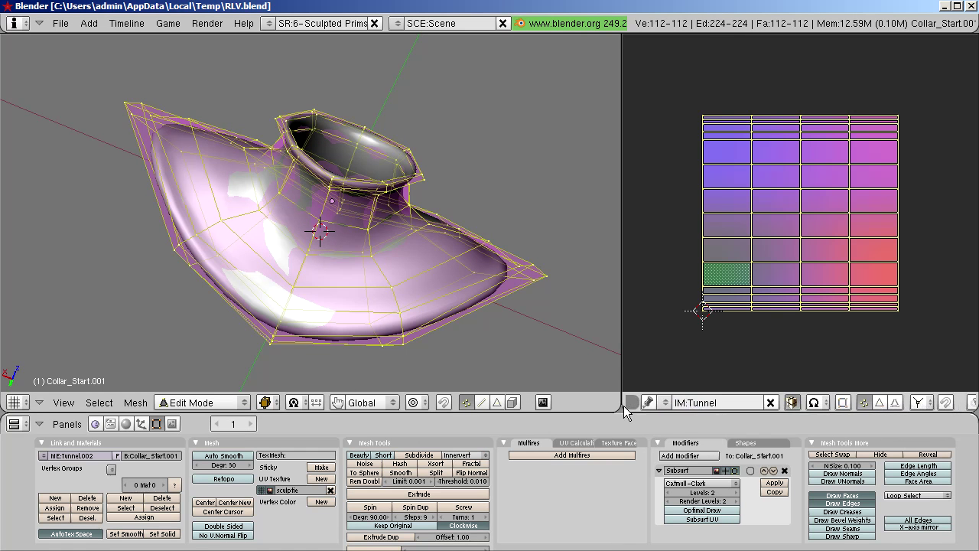
left_click(842, 403)
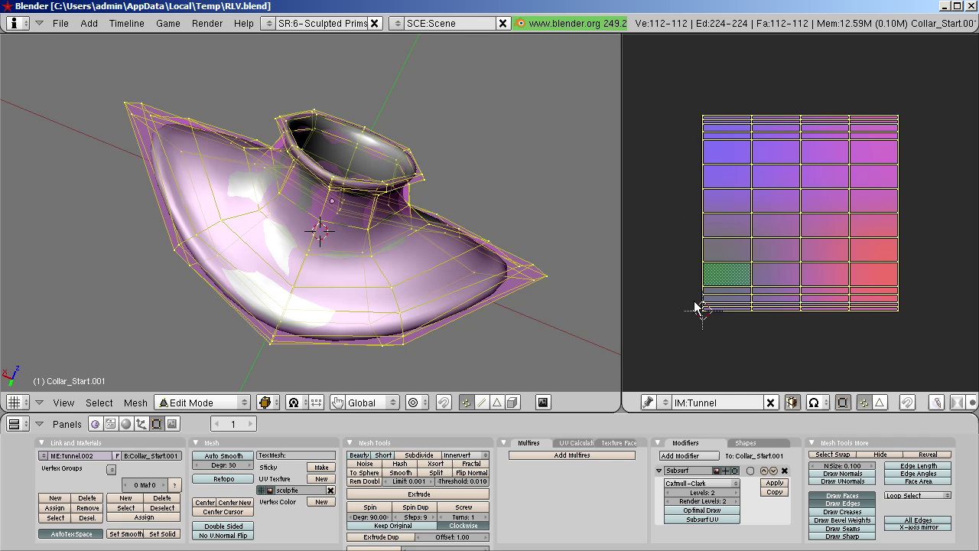
Select an edge loop from the UV layout and show the Subsurf modifier on the edit cage.
right_click(704, 205, "alt")
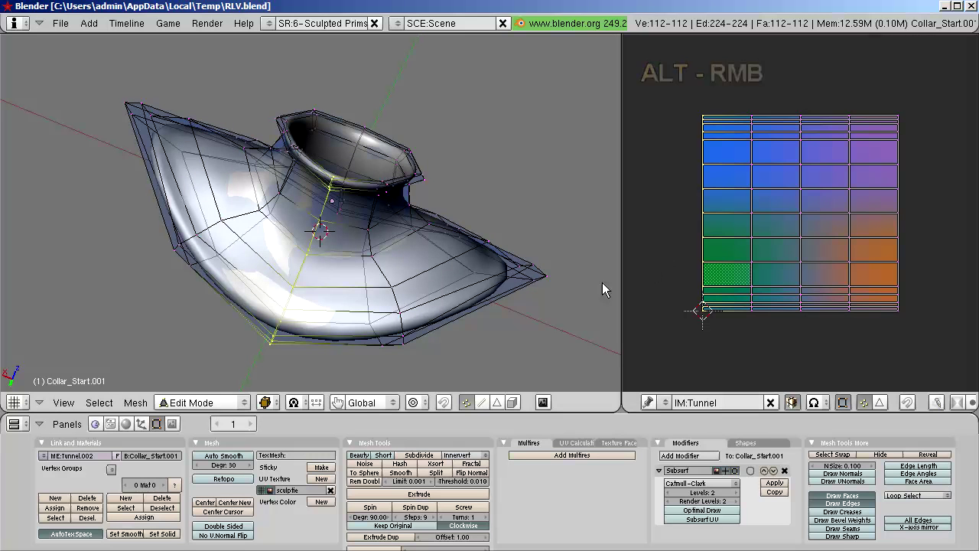
middle_click_drag(368, 298, 407, 265)
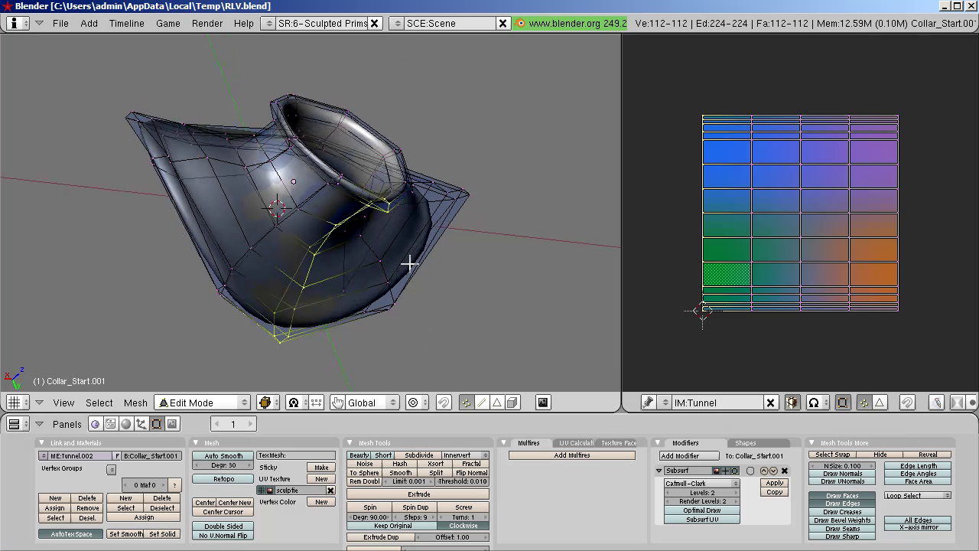
left_click(750, 470)
middle_click_drag(375, 253, 323, 252)
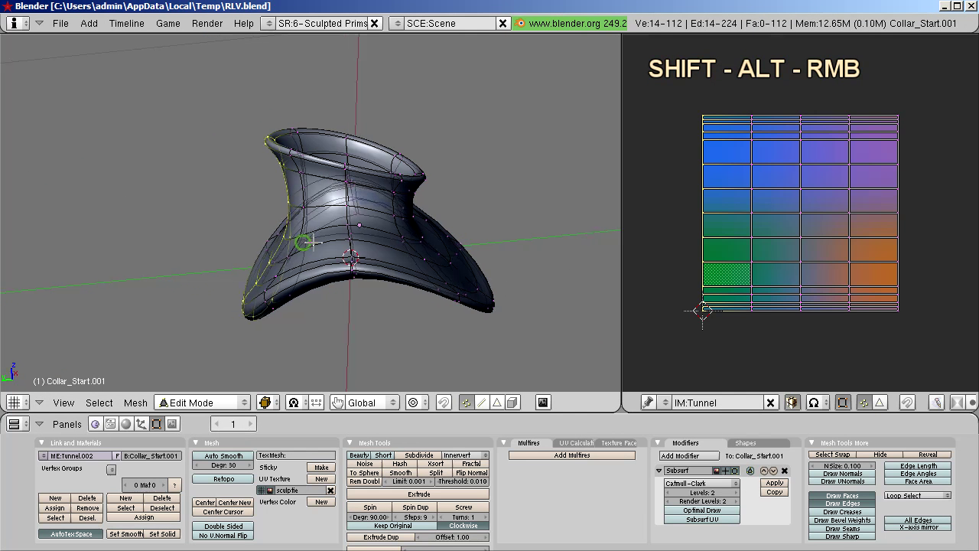
Add the UV layout's right-edge loop to the selection and view it on the collar from above.
right_click(899, 202, "alt+shift")
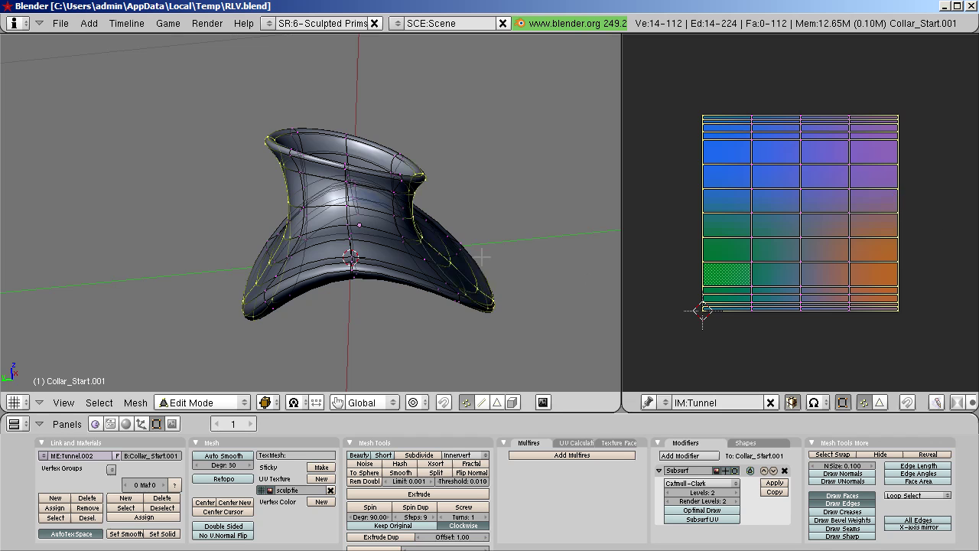
middle_click_drag(372, 253, 415, 255)
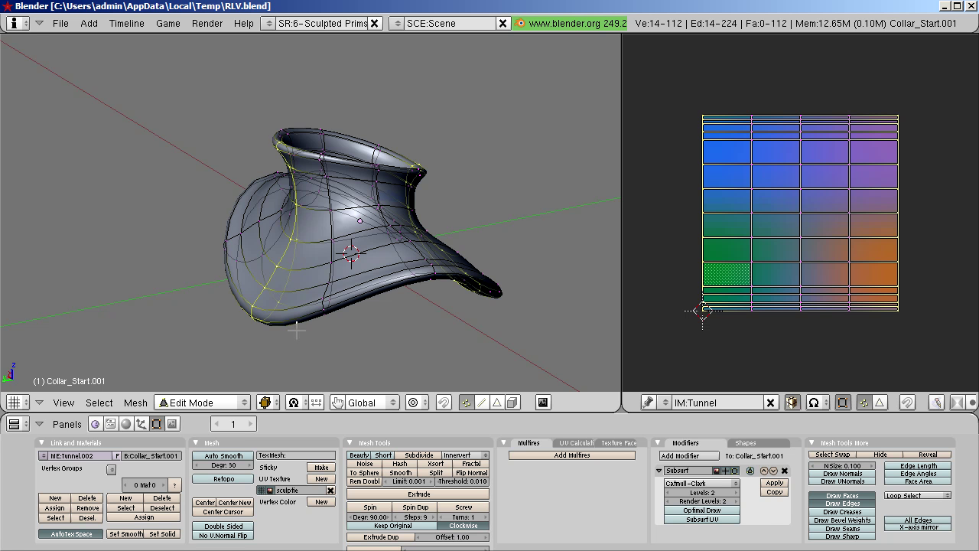
middle_click_drag(302, 327, 471, 303)
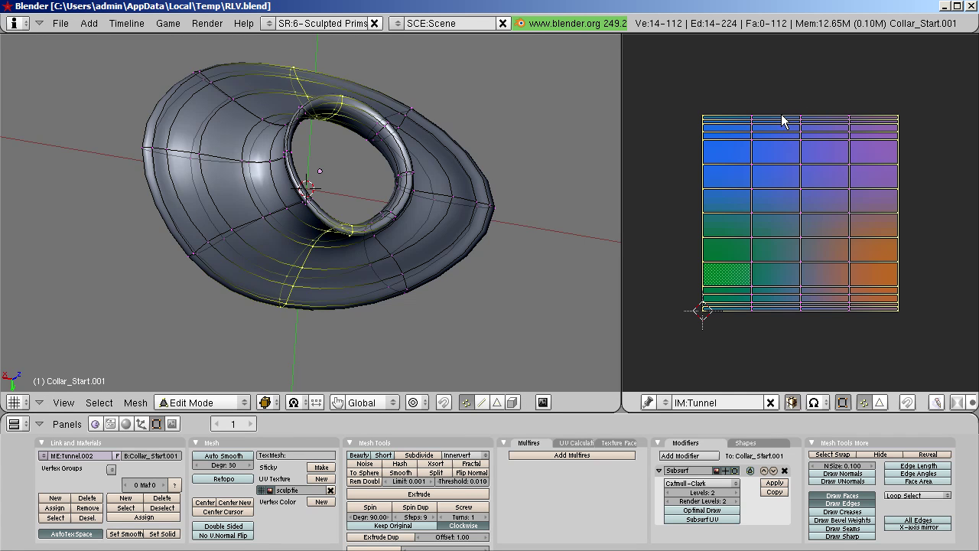
Select the UV loop ringing the collar's inner hole and inspect it from several angles.
right_click(788, 155, "alt")
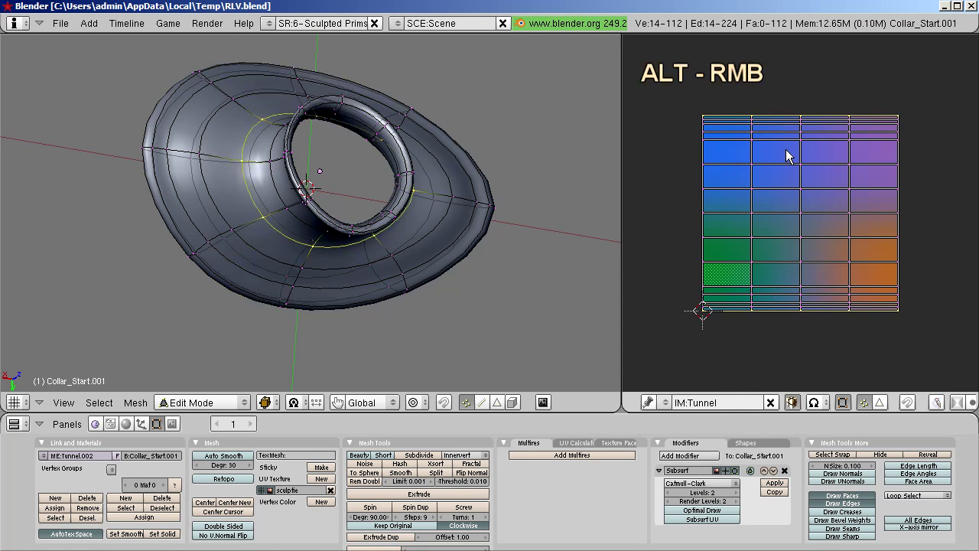
middle_click_drag(402, 249, 332, 238)
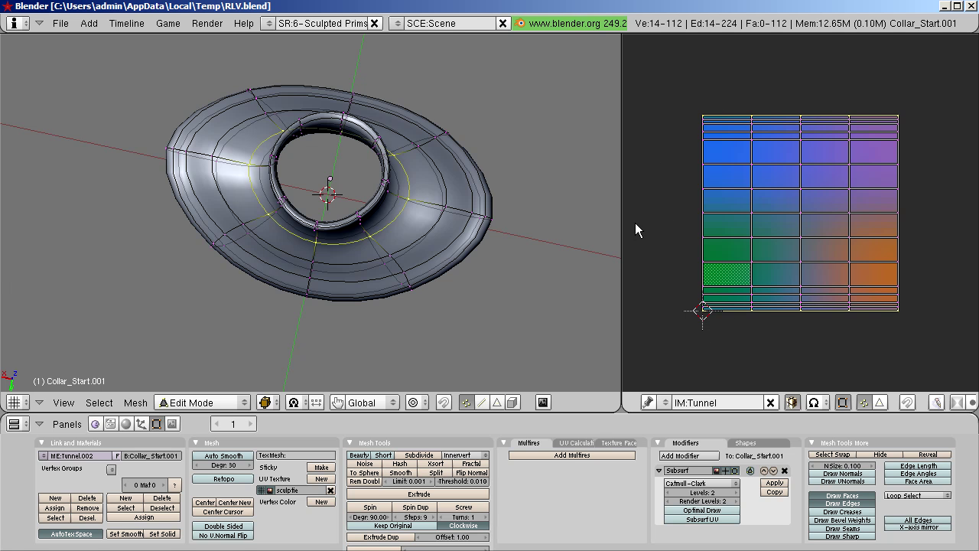
middle_click_drag(403, 292, 348, 293)
middle_click_drag(344, 252, 362, 252)
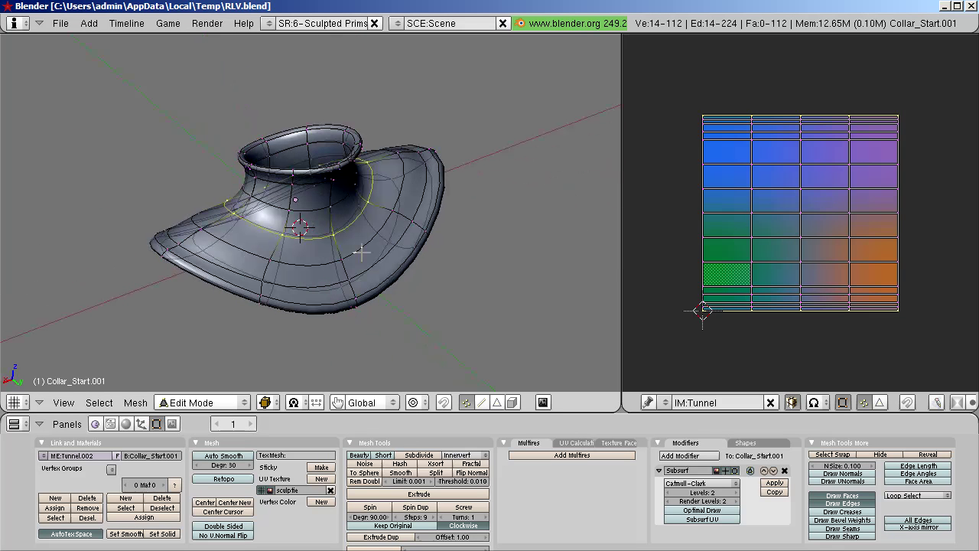
Re-bake the collar's sculpt map with Quick bake Sculpt Meshes and return to Object Mode.
left_click(208, 23)
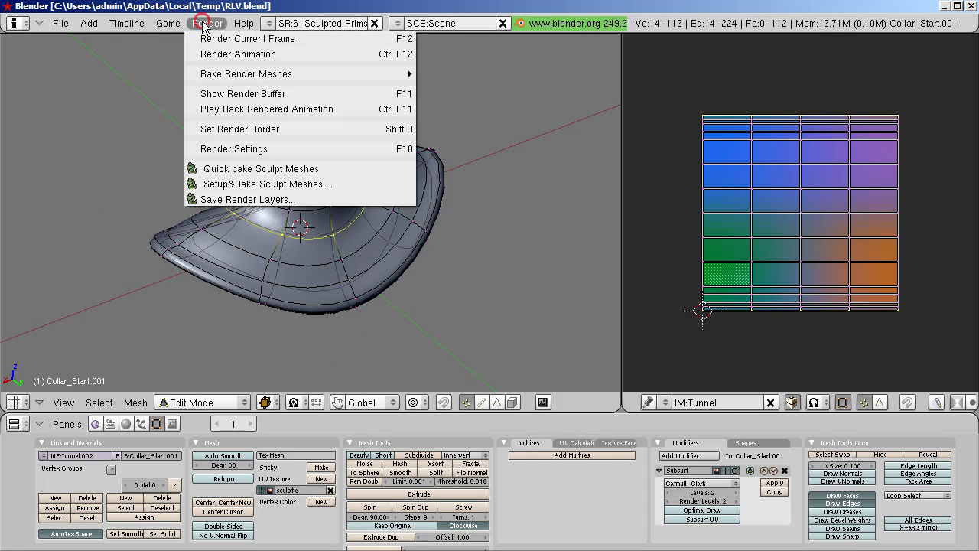
left_click(275, 168)
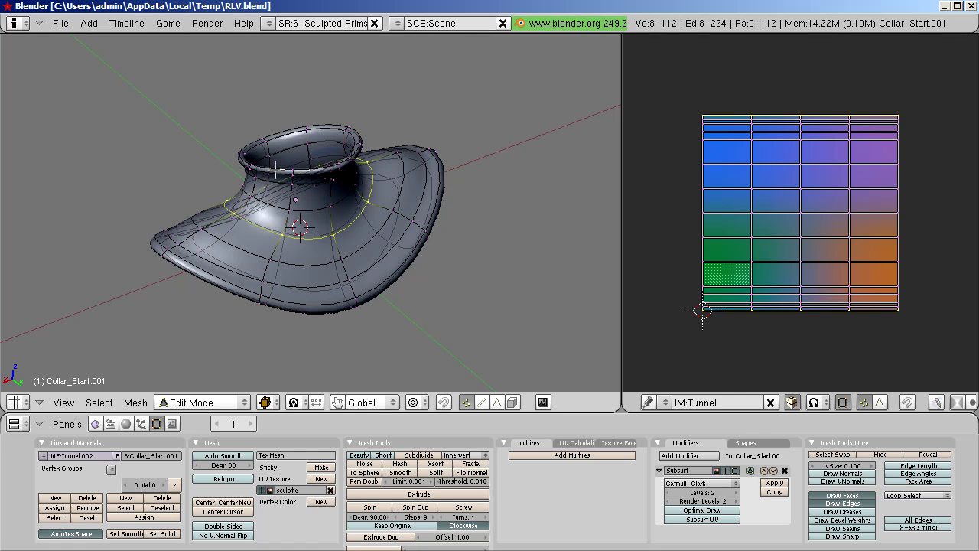
scroll(485, 258, "down", 3)
middle_click_drag(482, 263, 405, 301)
left_click(224, 402)
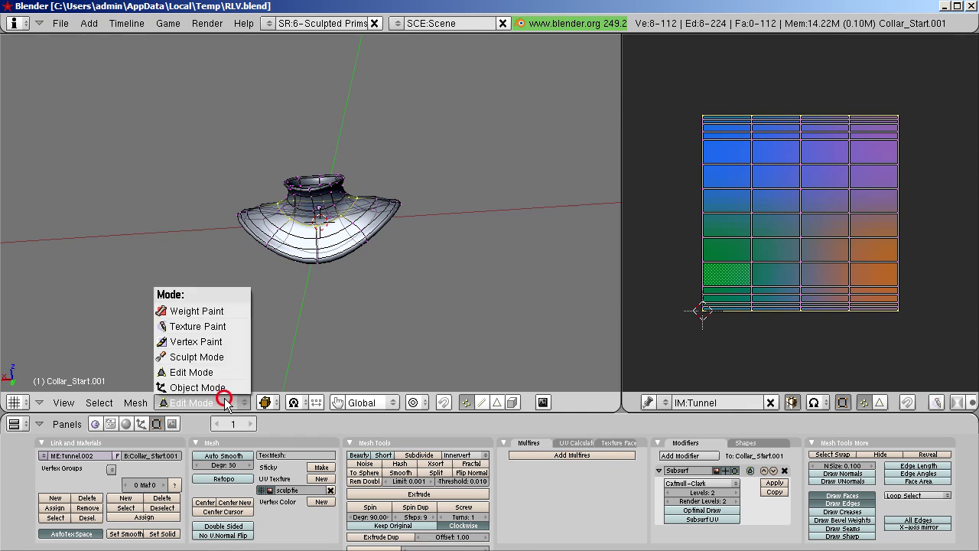
left_click(224, 387)
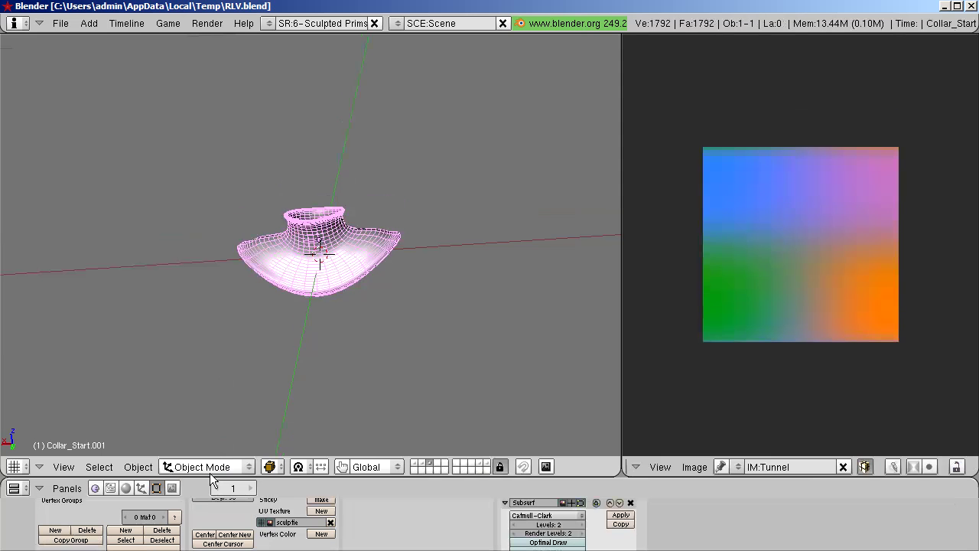
Preview the collar as a sculptie and place Tunnel.001 to the right of the collar.
left_click(141, 468)
mouse_move(212, 50)
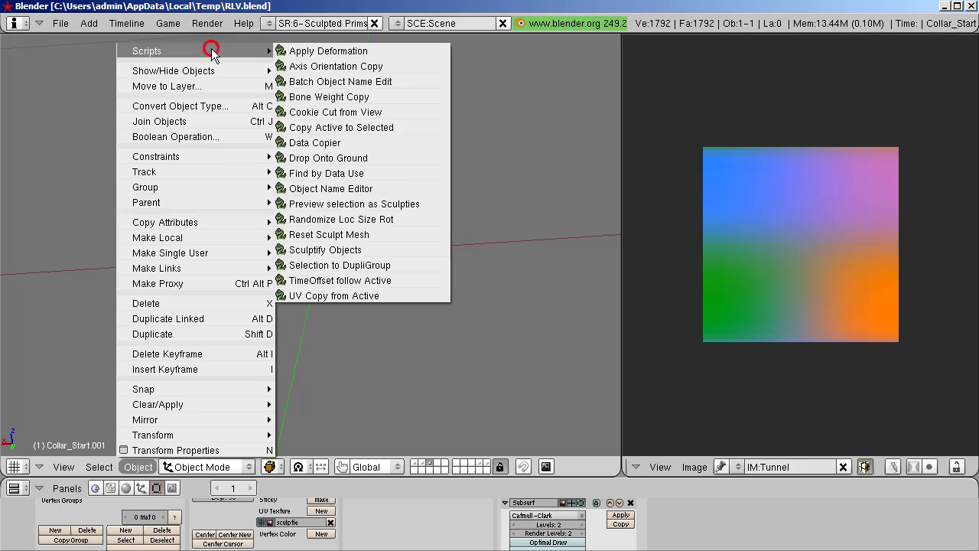
left_click(434, 203)
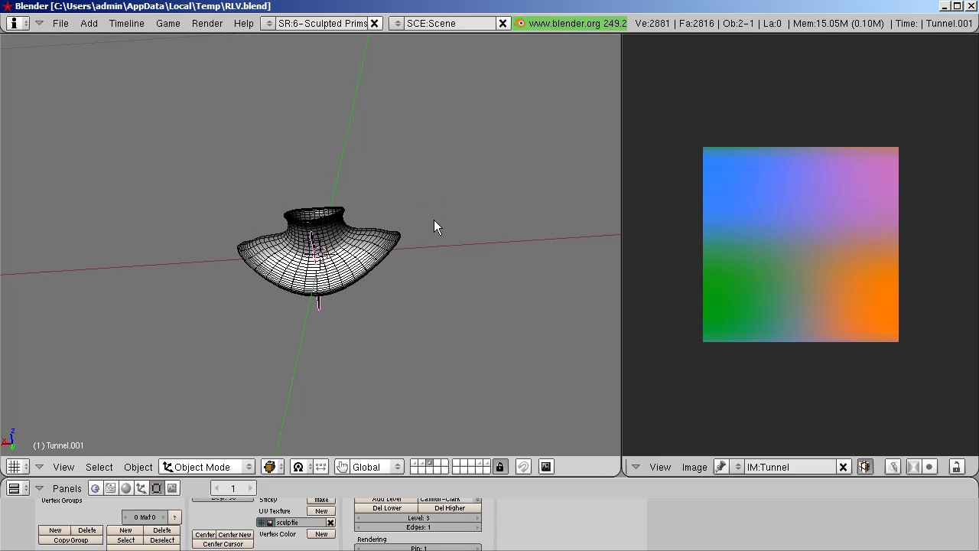
key("g")
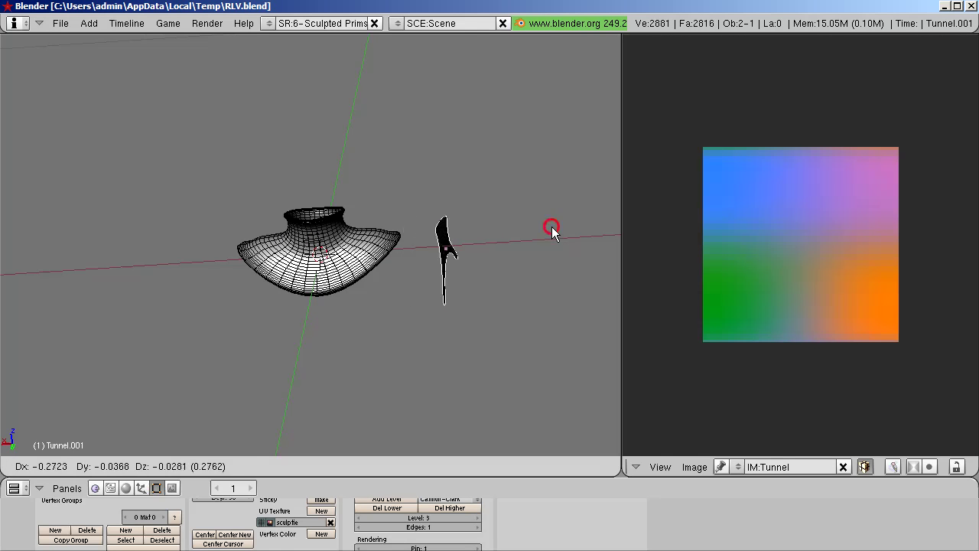
left_click(550, 242)
Centre on and inspect the Tunnel.001 preview, then erase it.
key("KP_Decimal")
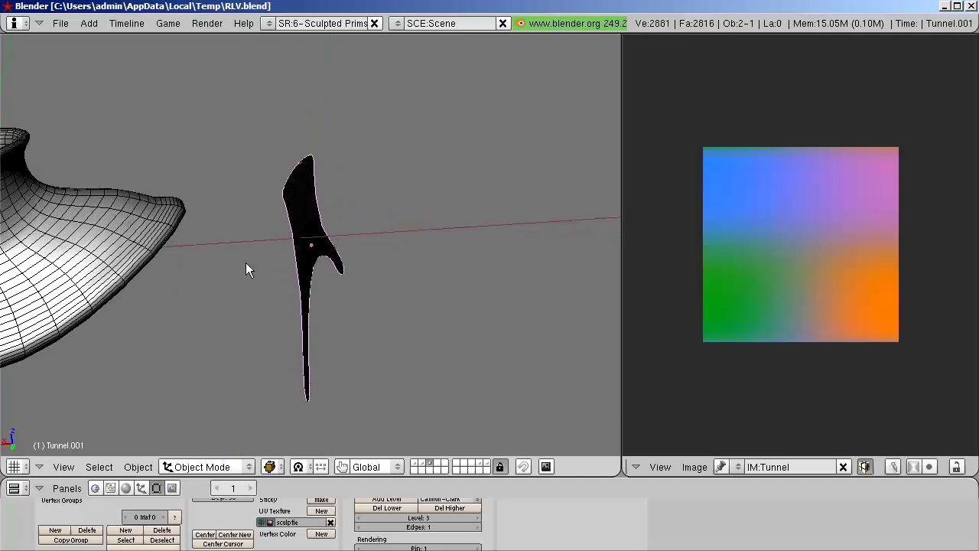
middle_click_drag(303, 250, 212, 254)
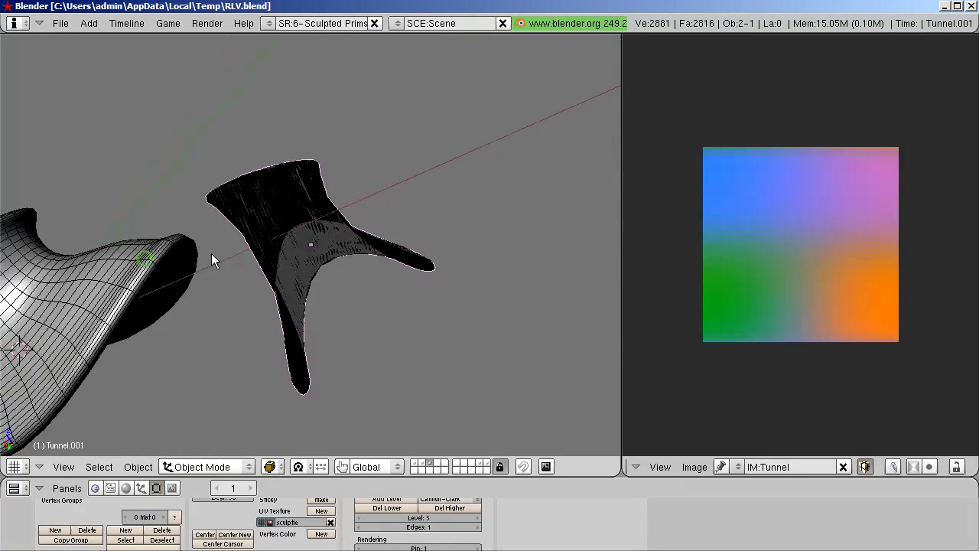
scroll(365, 243, "down", 3)
middle_click_drag(402, 211, 432, 224)
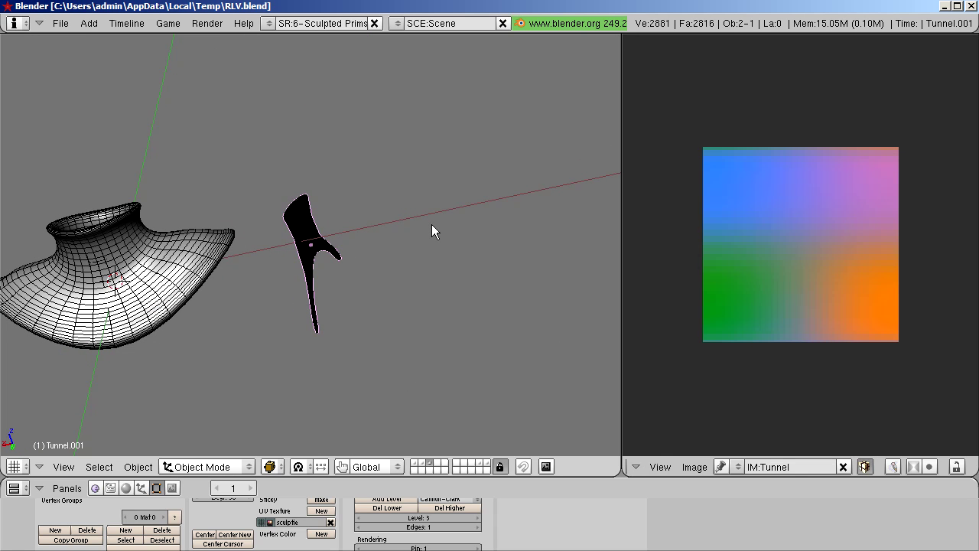
key("x")
left_click(432, 226)
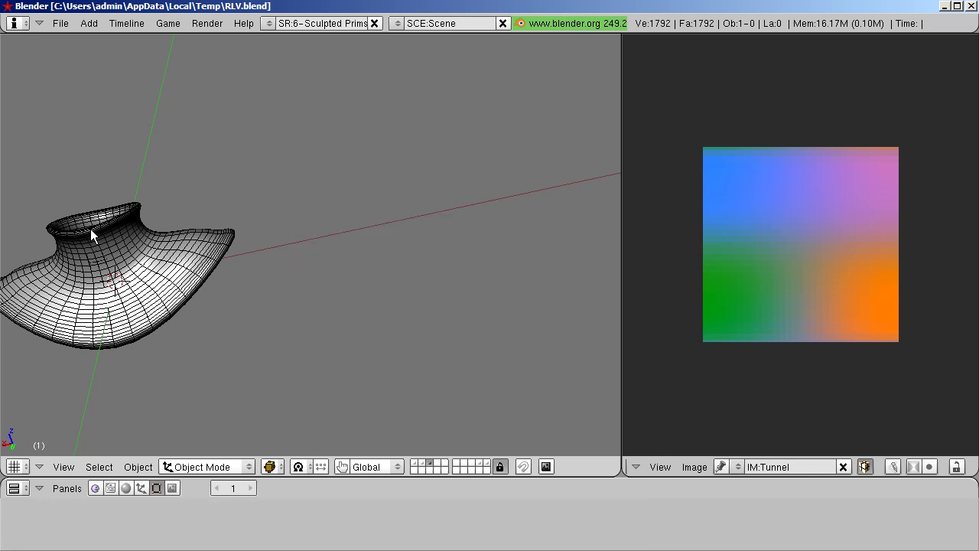
Reselect the collar and centre it in the front orthographic view.
right_click(78, 283)
key("KP_1")
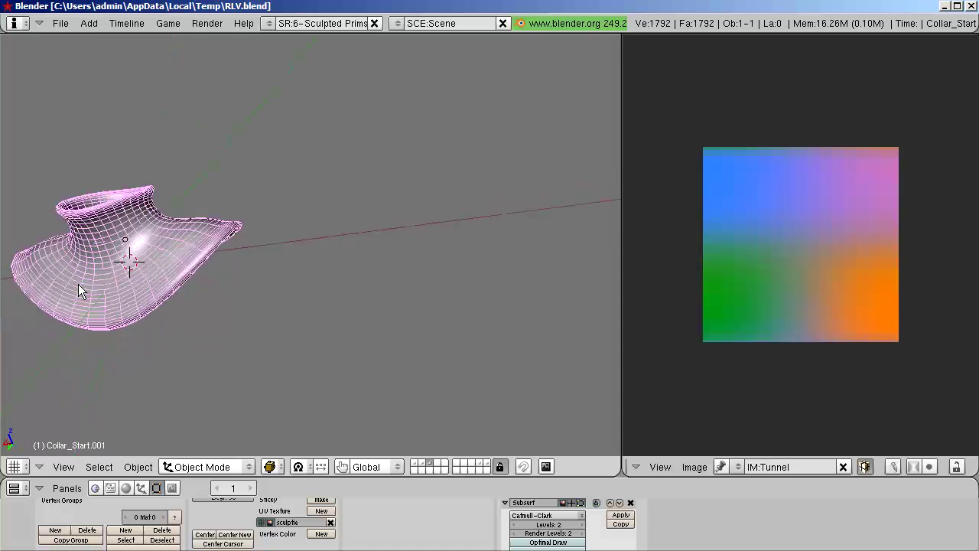
key("KP_Decimal")
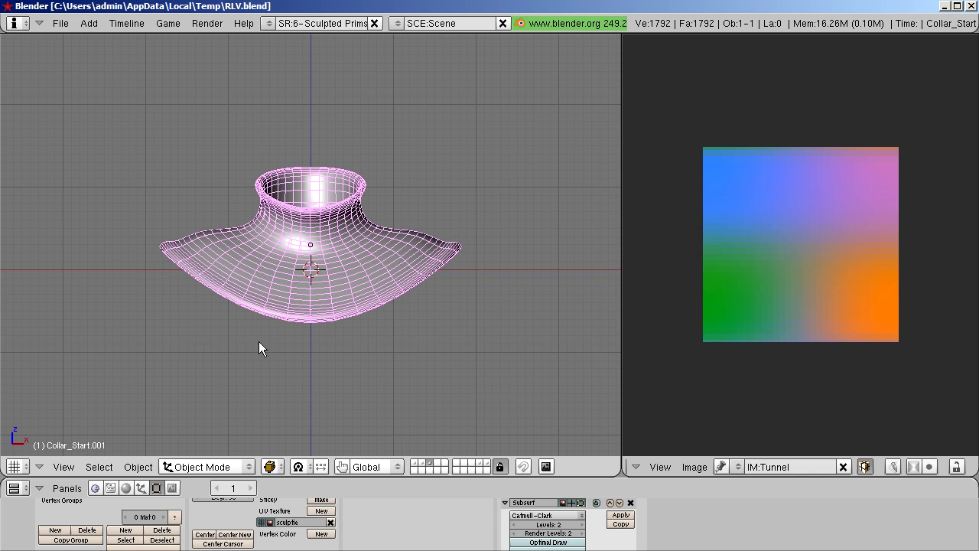
left_click(246, 467)
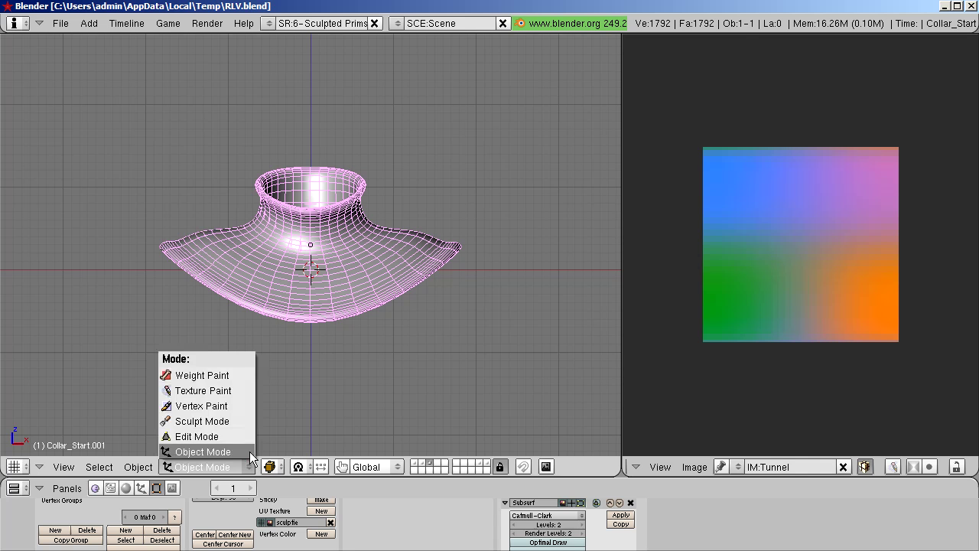
Put the collar back into Edit Mode and zoom in close on it.
left_click(247, 436)
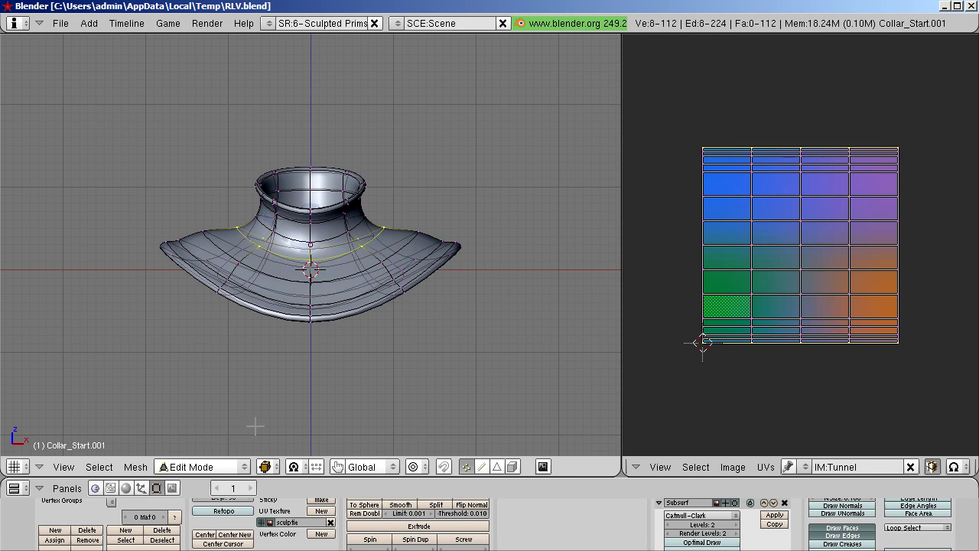
scroll(351, 410, "up", 1)
scroll(349, 410, "up", 3)
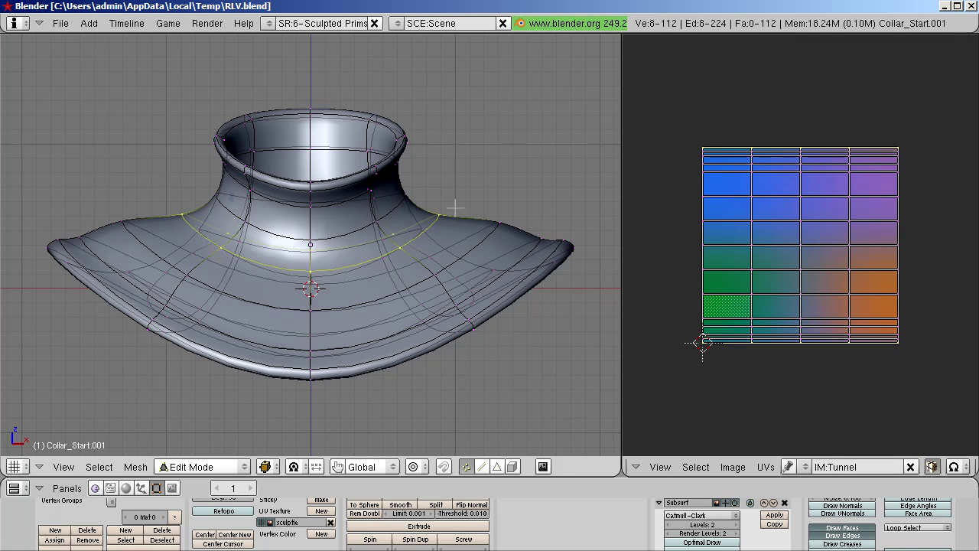
Mark the selected horizontal edge ring as a seam.
left_click(136, 467)
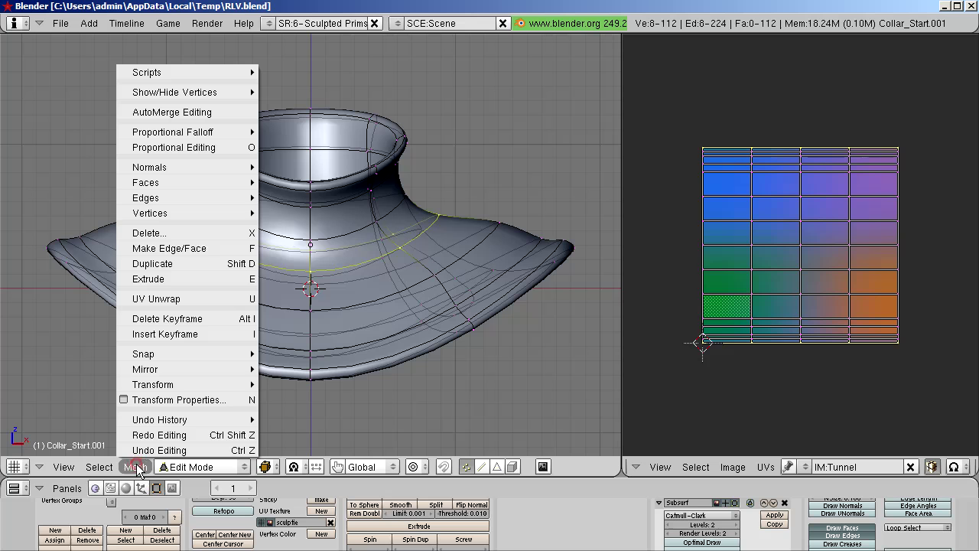
mouse_move(158, 202)
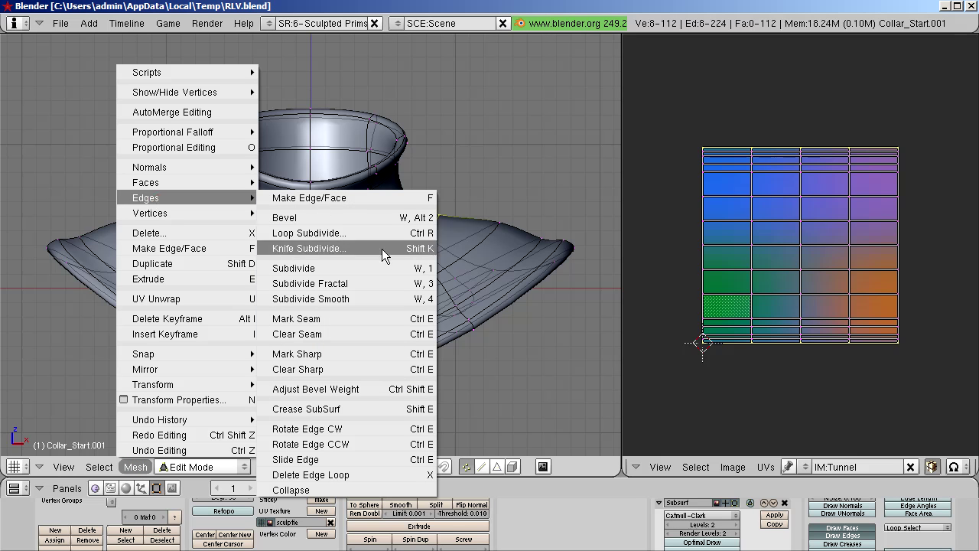
left_click(379, 318)
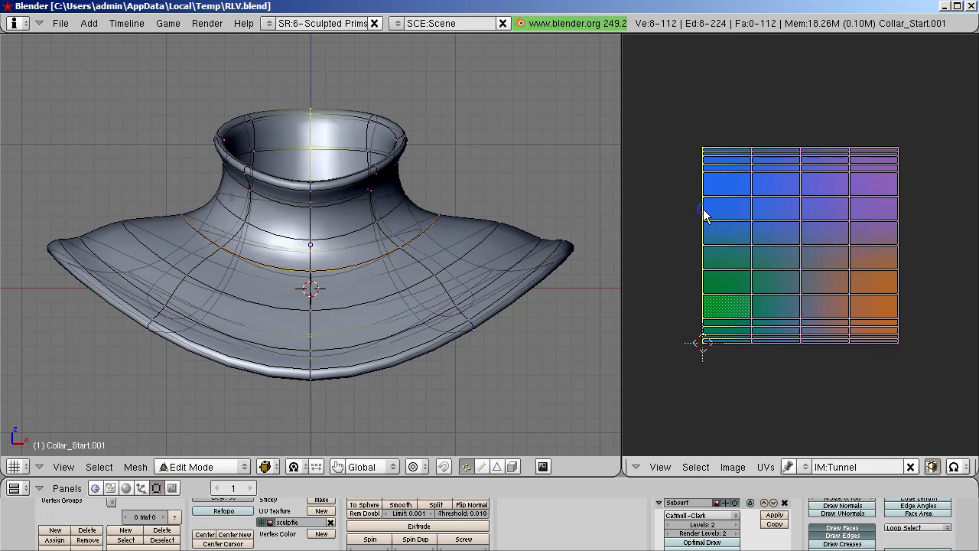
middle_click_drag(318, 283, 291, 271)
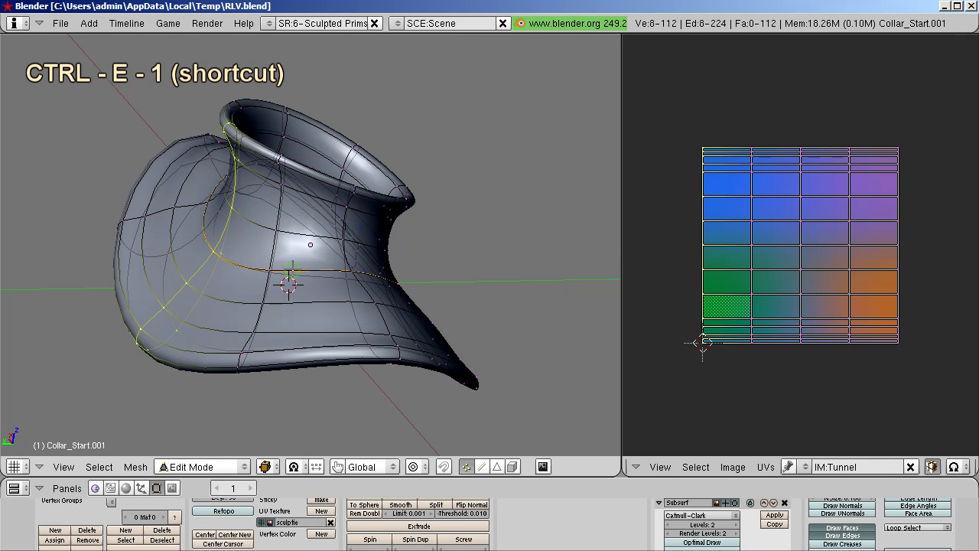
Mark the selected vertical edge line down the collar's back as a seam.
key("ctrl+e")
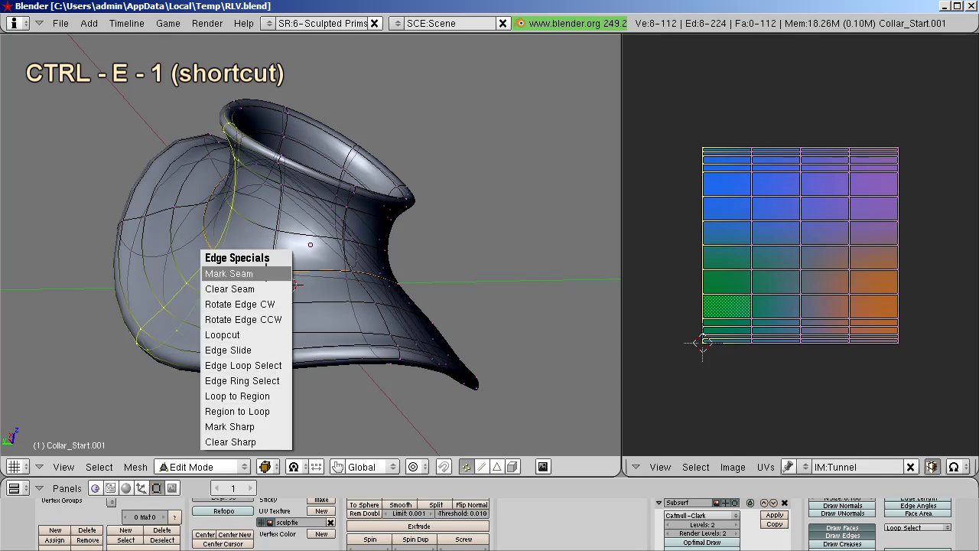
left_click(255, 273)
mouse_move(326, 260)
middle_mouse_down()
mouse_move(218, 343)
mouse_move(316, 287)
mouse_move(298, 298)
middle_mouse_up()
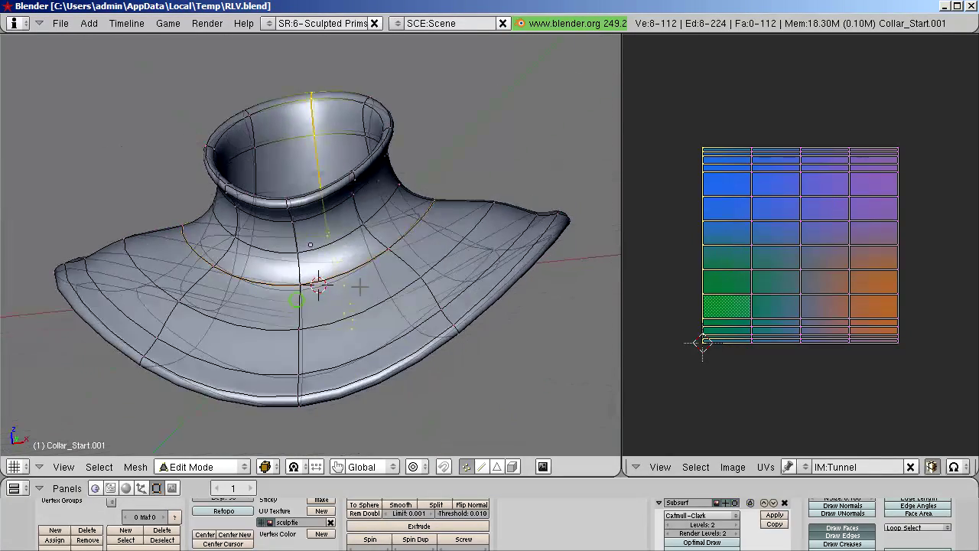
Sculptify the collar in Object Mode into a new Tunnel.002 sculpt map, then return to Edit Mode.
left_click(247, 468)
left_click(227, 451)
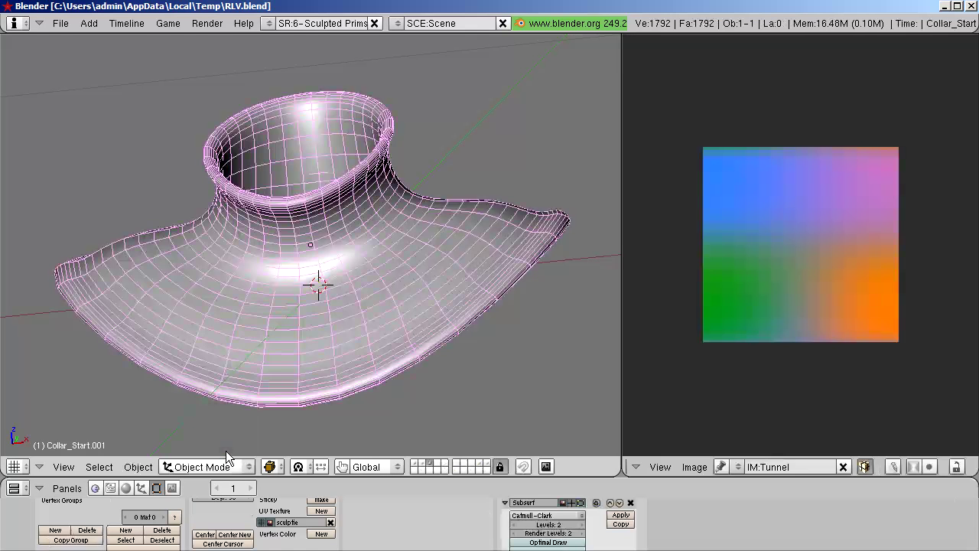
left_click(138, 467)
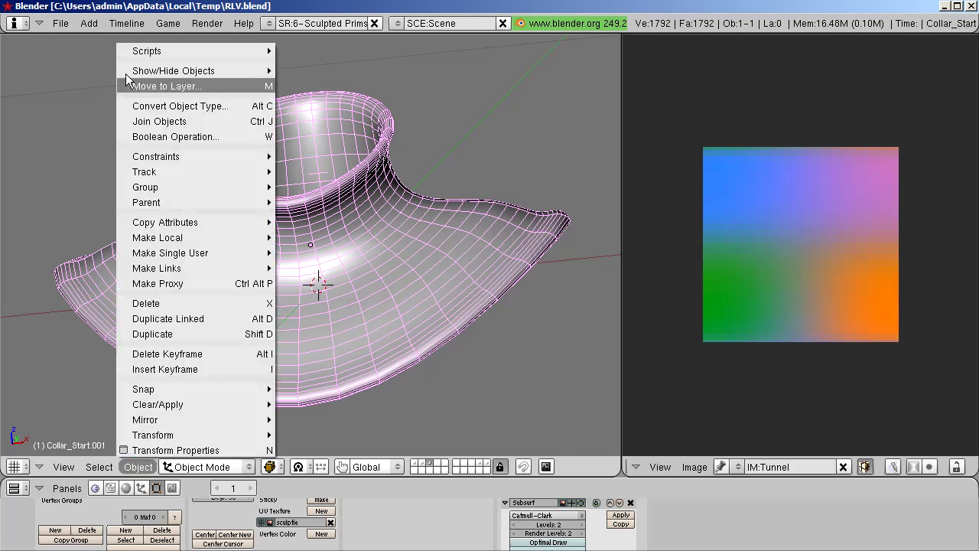
mouse_move(135, 49)
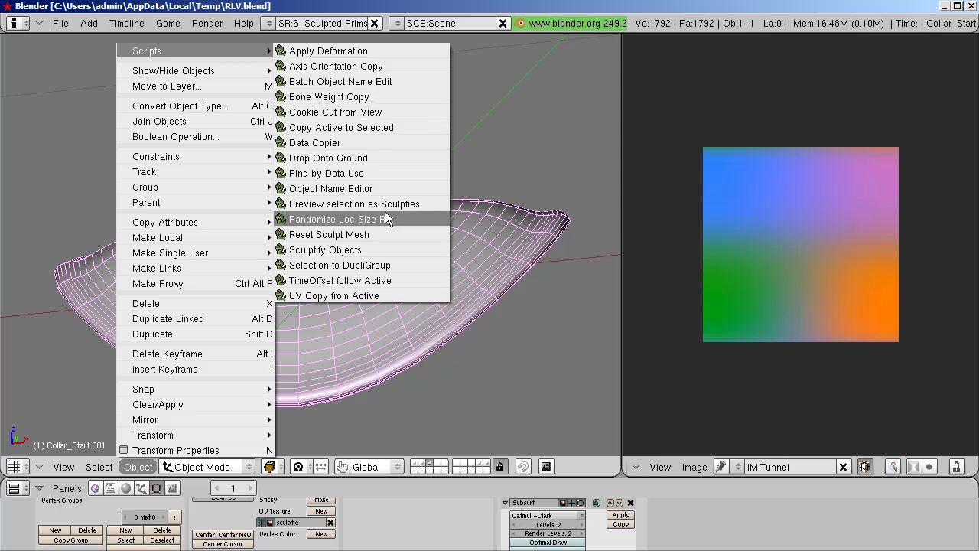
left_click(381, 250)
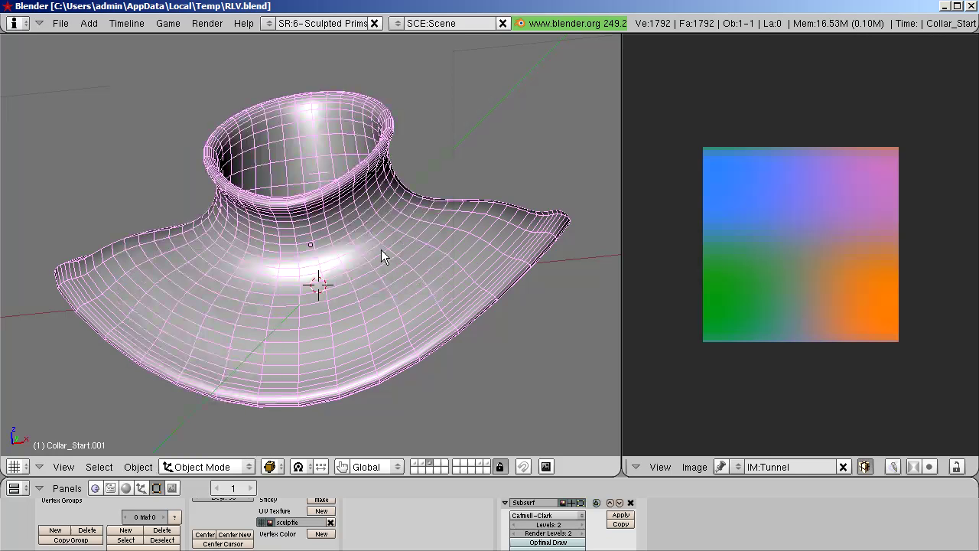
left_click(246, 467)
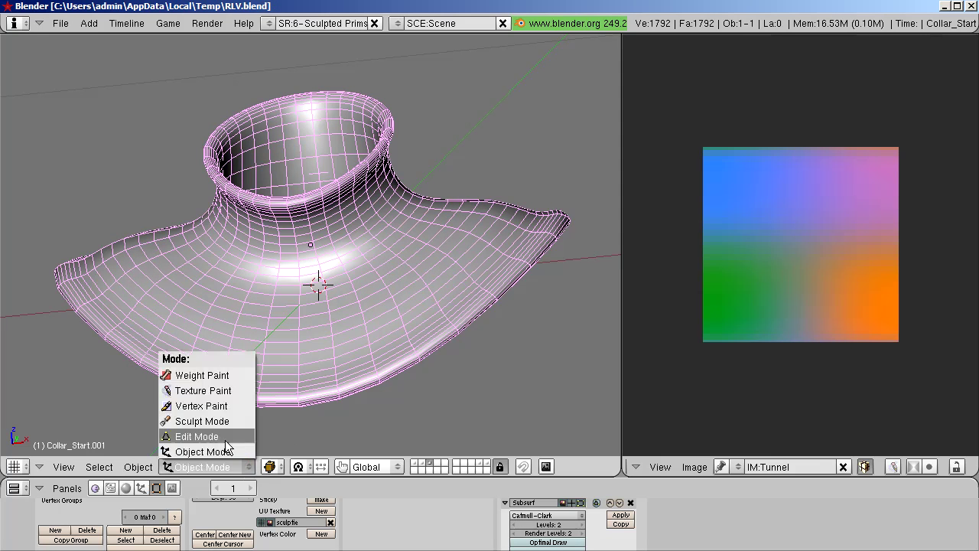
left_click(224, 434)
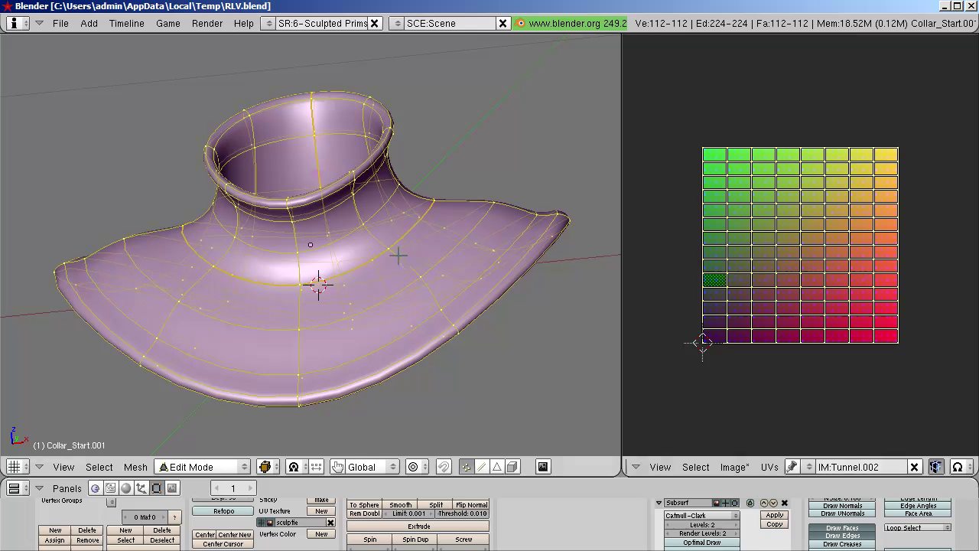
Quick-bake the collar's sculpt mesh so Tunnel.002 shows blue, purple and green tones.
scroll(394, 257, "down", 4)
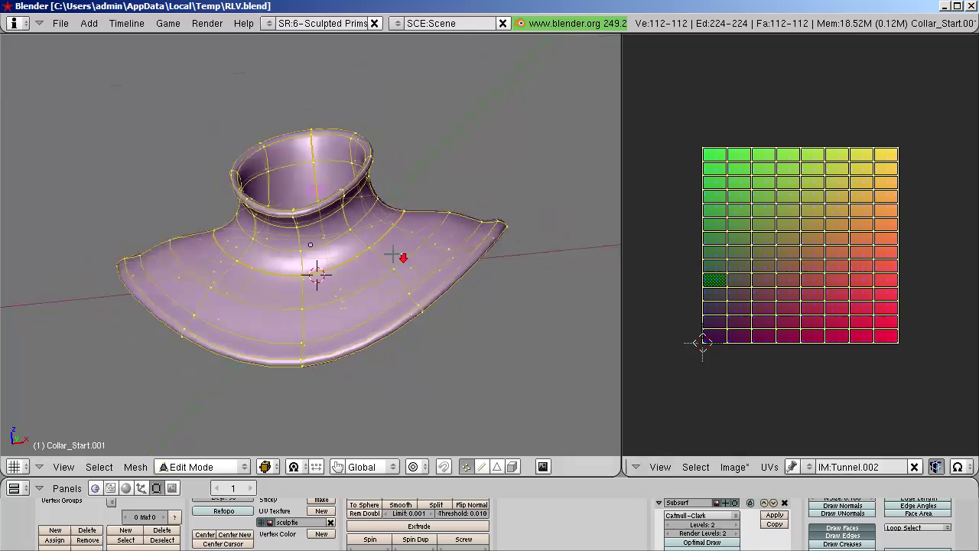
left_click(207, 23)
left_click(281, 169)
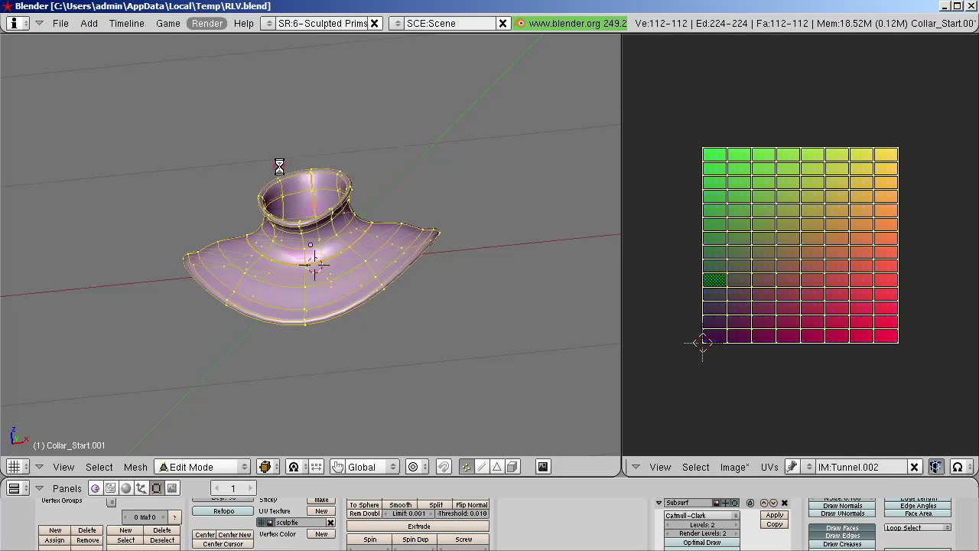
scroll(492, 235, "down", 3)
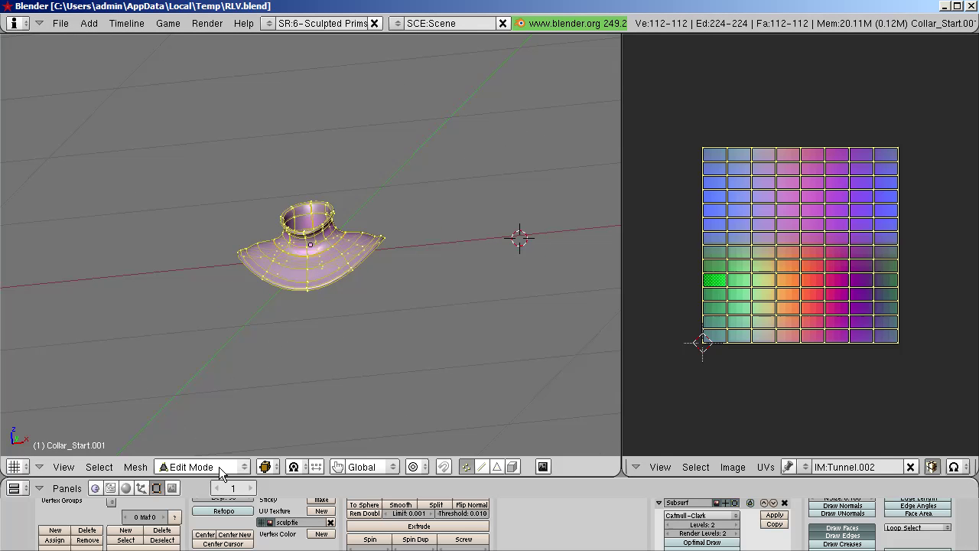
From Object Mode, generate the Tunnel.001 sculpty preview of the collar beside the original.
left_click(220, 468)
left_click(212, 451)
left_click(143, 467)
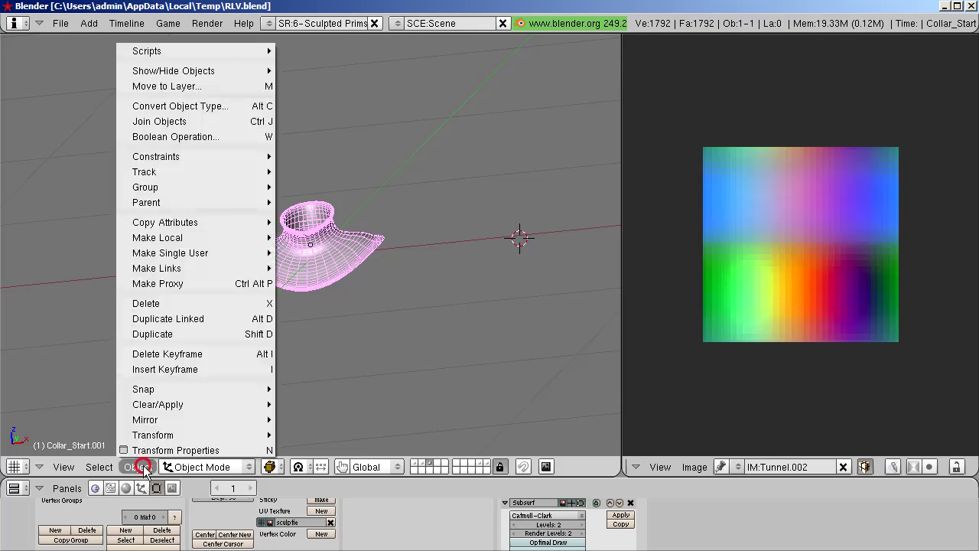
mouse_move(252, 46)
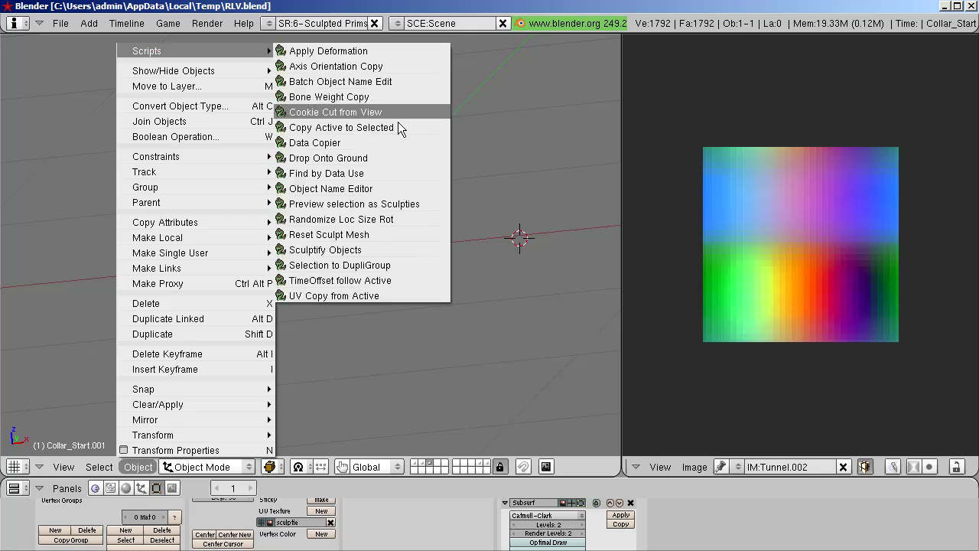
left_click(431, 204)
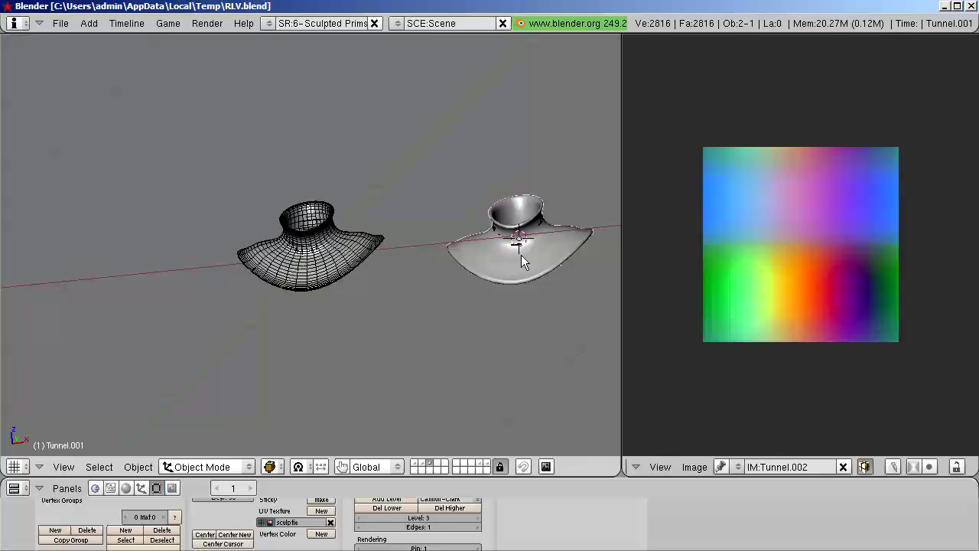
Zoom and orbit to view the holes, then put the Tunnel.001 preview into Edit Mode.
scroll(521, 260, "up", 5)
scroll(323, 288, "up", 3)
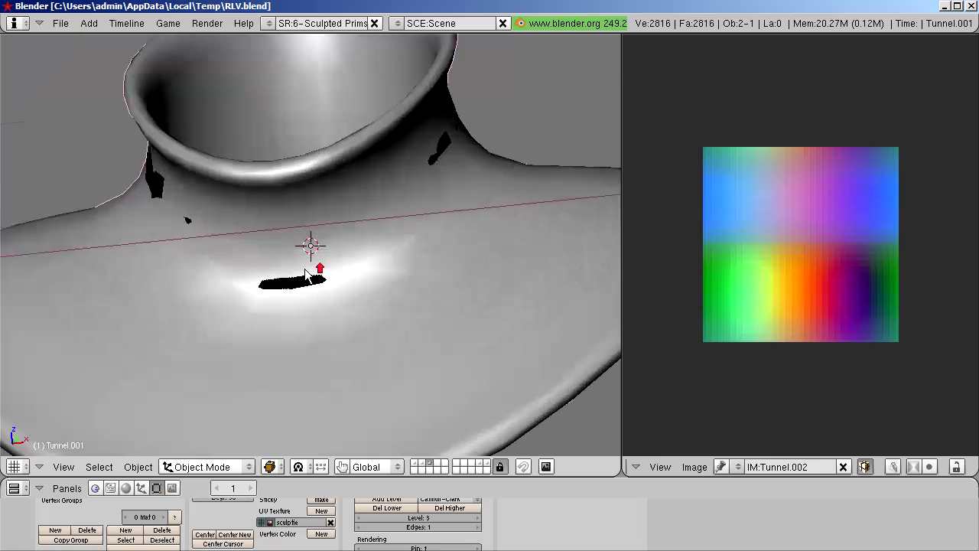
mouse_move(351, 249)
middle_mouse_down()
mouse_move(272, 254)
mouse_move(260, 273)
middle_mouse_up()
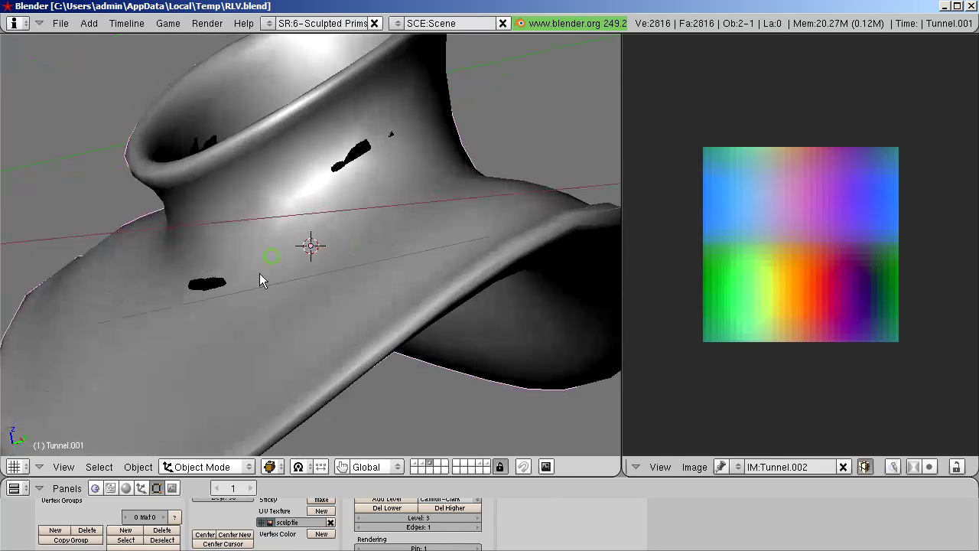
left_click(245, 468)
left_click(225, 435)
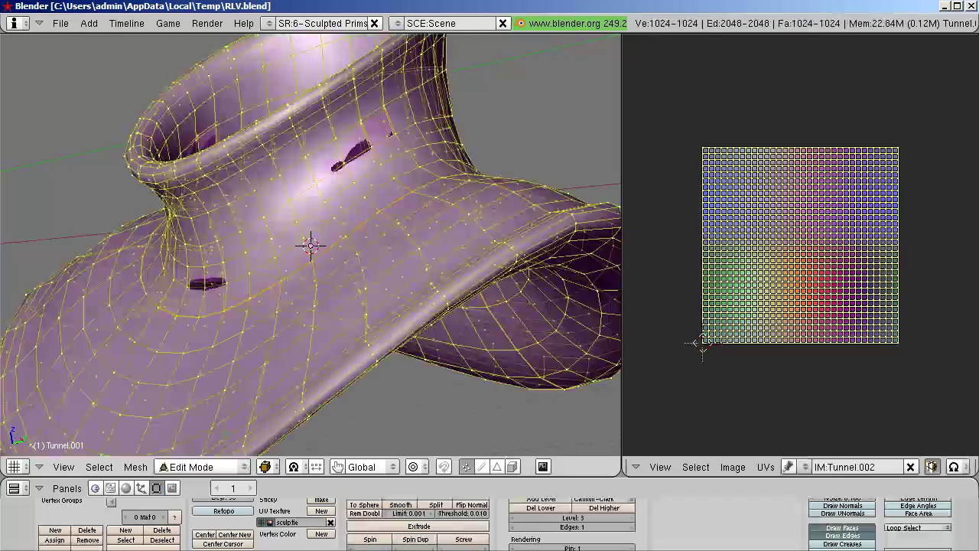
Select the edge loop beside a hole and orbit to look into the hole.
middle_click_drag(299, 276, 336, 267)
scroll(336, 267, "up", 3)
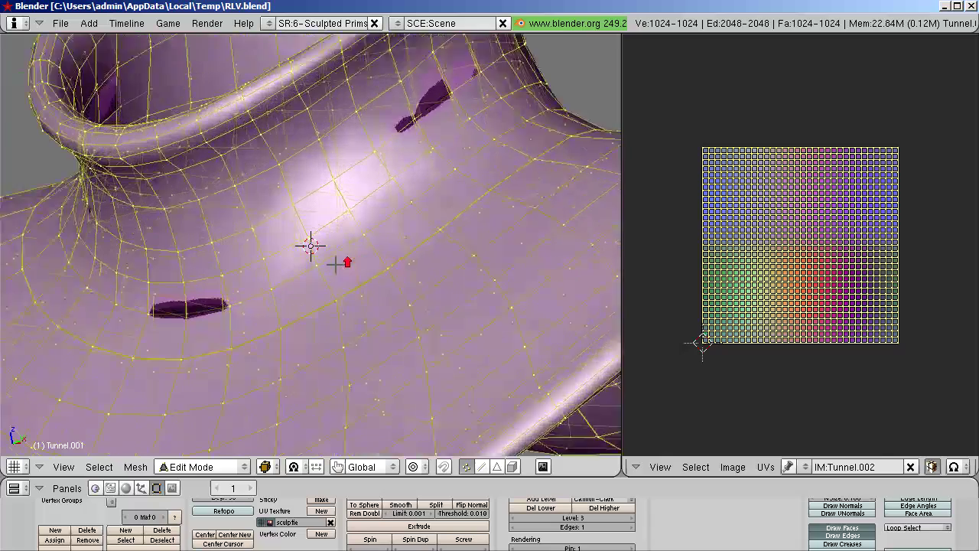
right_click(168, 324, "alt")
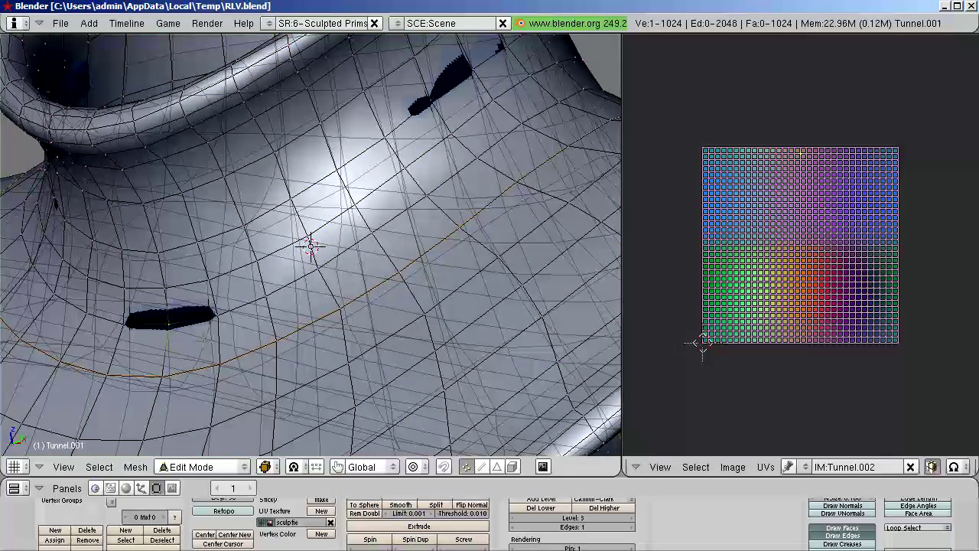
scroll(310, 245, "down", 4)
scroll(310, 245, "up", 5)
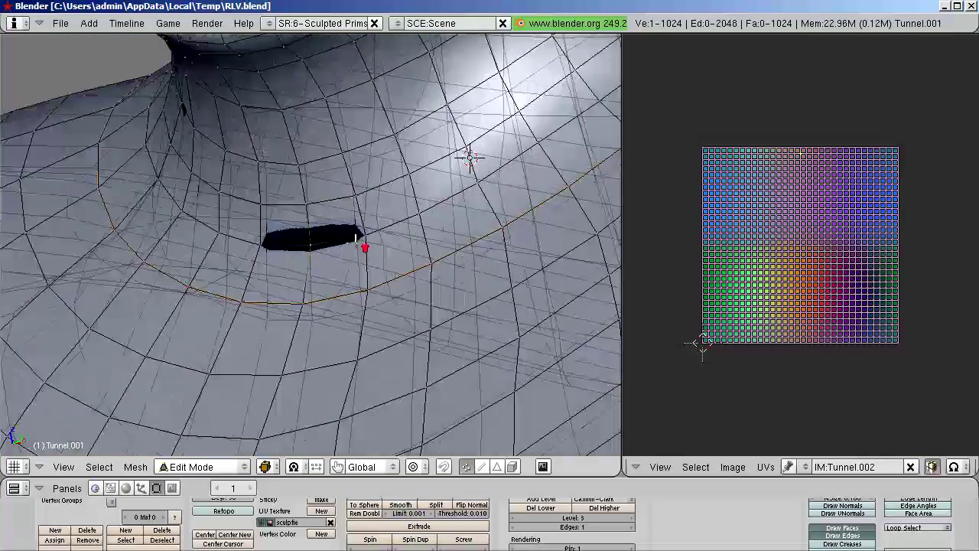
scroll(356, 238, "up", 2)
middle_click_drag(355, 242, 439, 143)
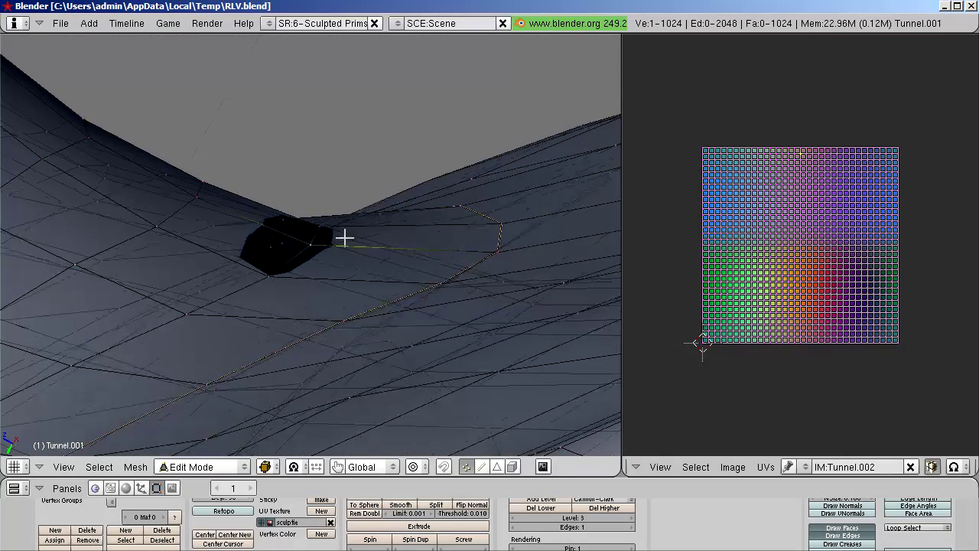
Grab-move selected vertices of the preview mesh to shrink the first hole.
key("g")
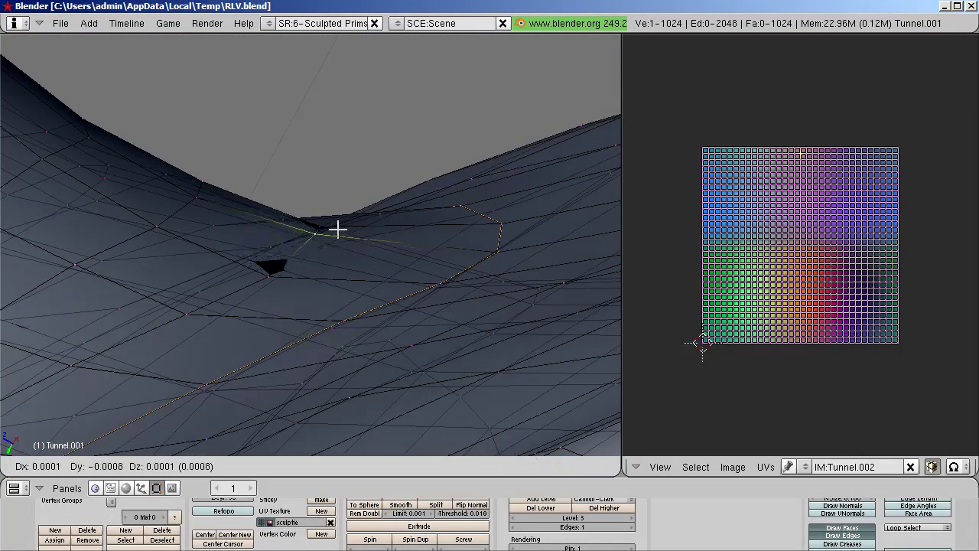
left_click(337, 228)
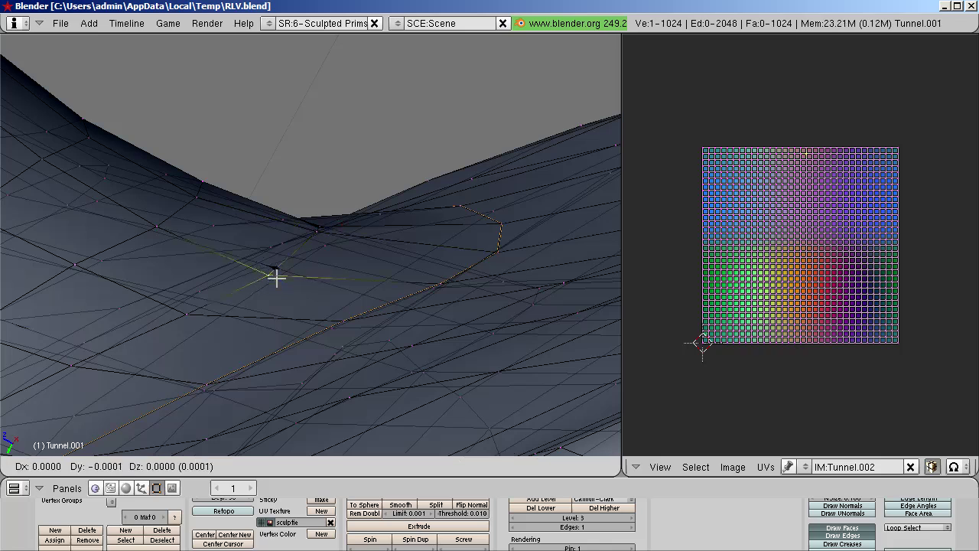
left_click(280, 267)
middle_click_drag(308, 260, 289, 305)
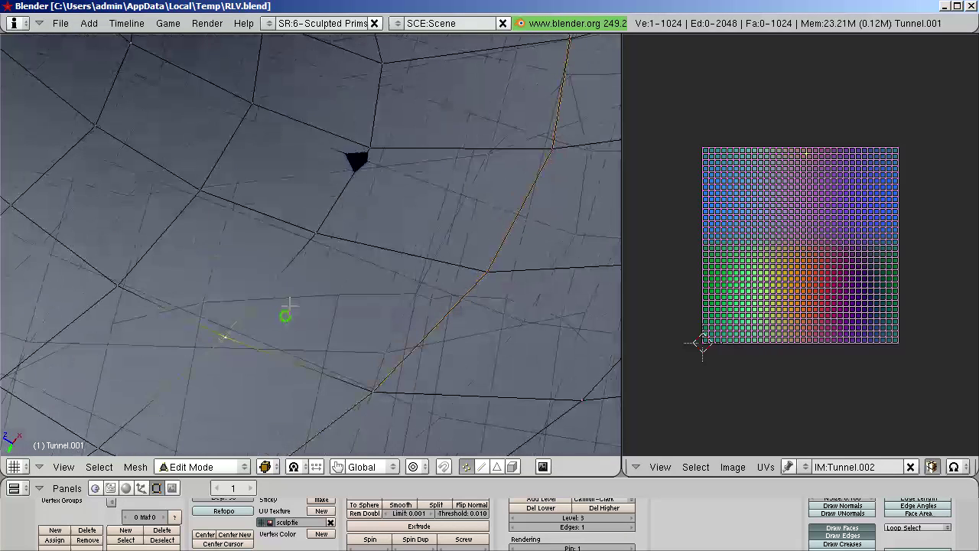
middle_click_drag(345, 219, 360, 167)
key("g")
left_click(361, 164)
Orbit to the curved tunnel edge and next hole, repositioning more vertices to close the gaps.
middle_click_drag(363, 215, 372, 284)
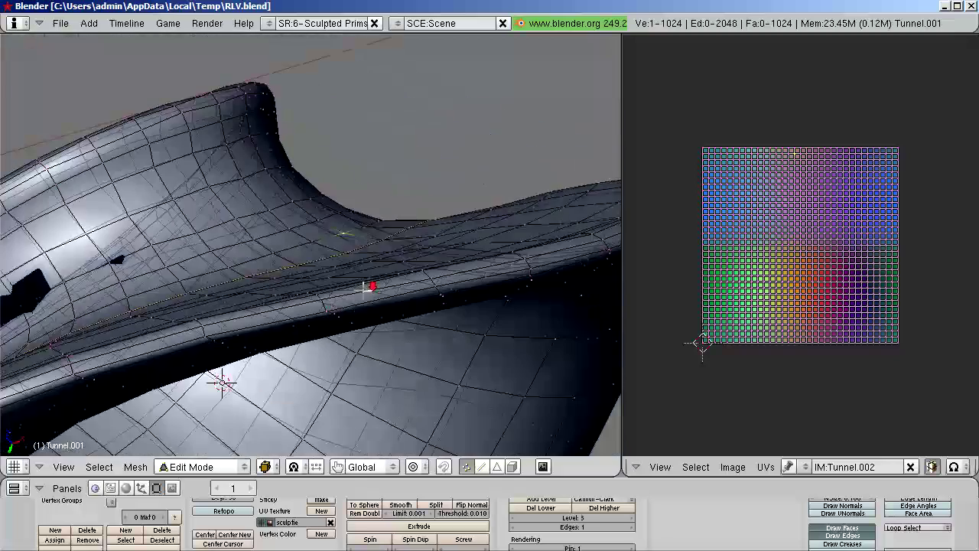
middle_click_drag(165, 299, 269, 277)
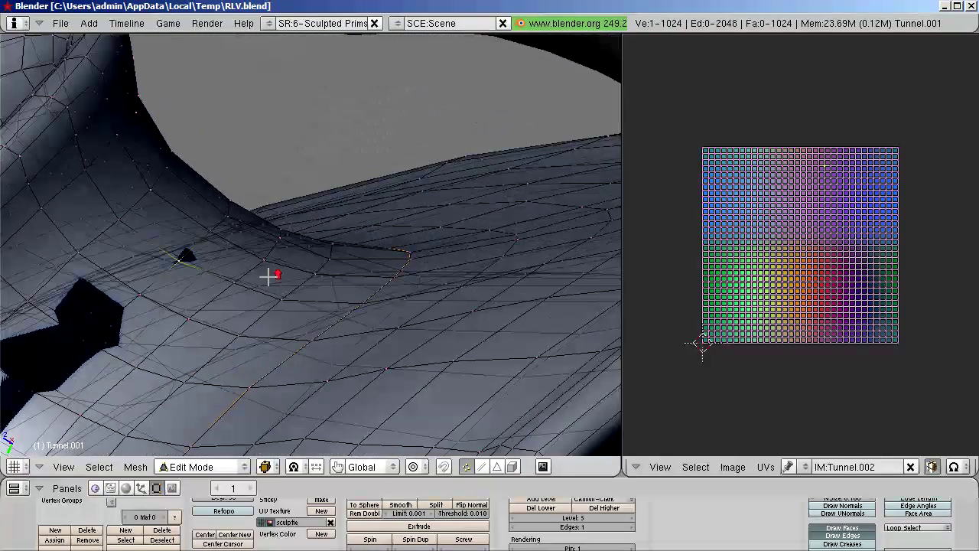
key("g")
key("Escape")
left_click(200, 286)
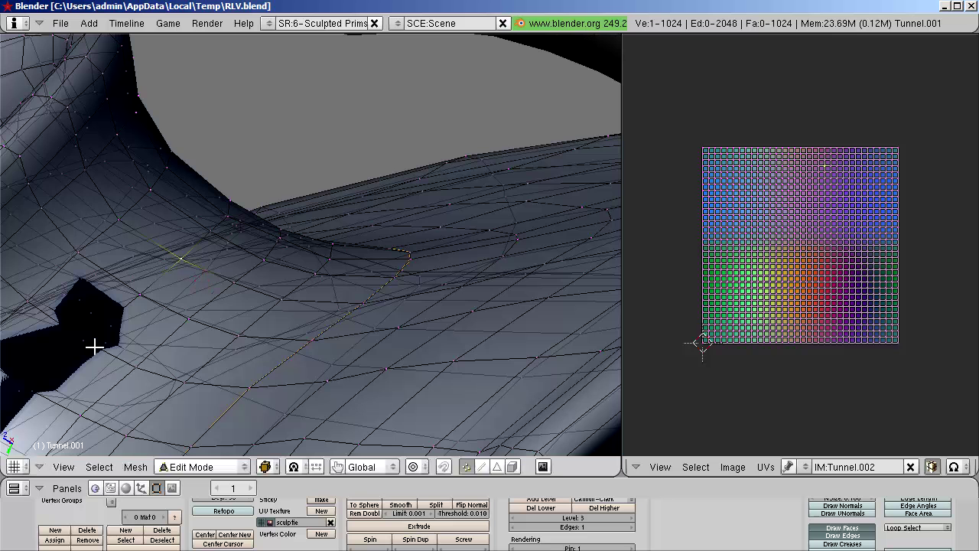
middle_click_drag(92, 346, 219, 319)
key("g")
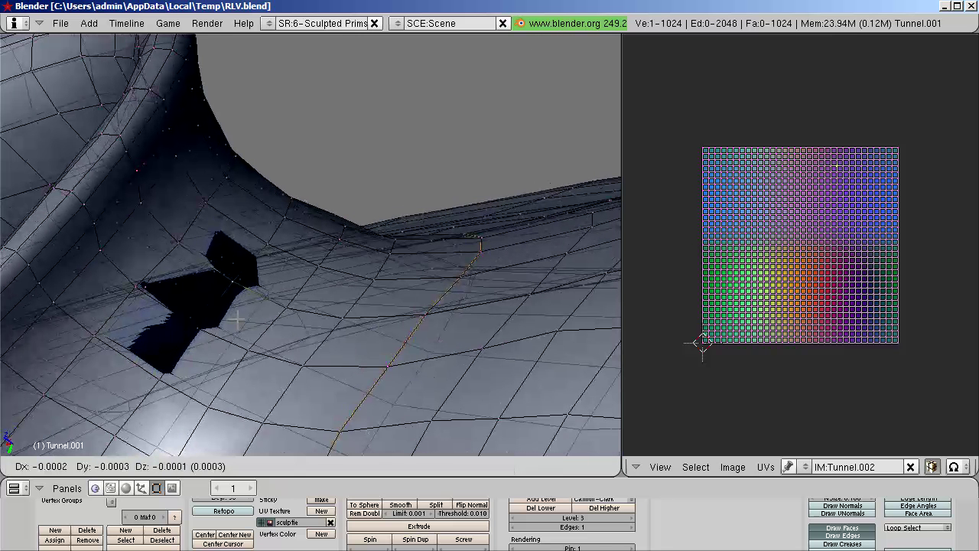
key("Escape")
left_click(275, 243)
key("g")
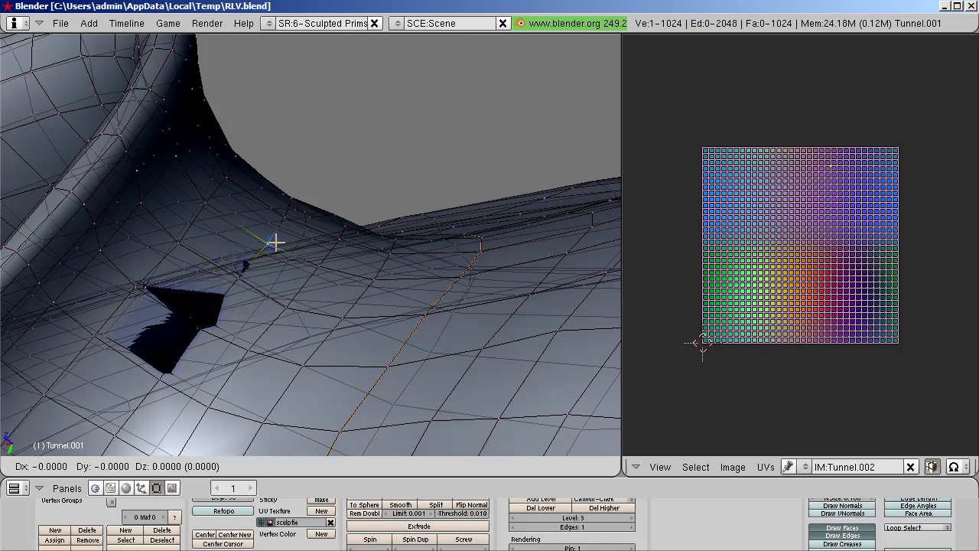